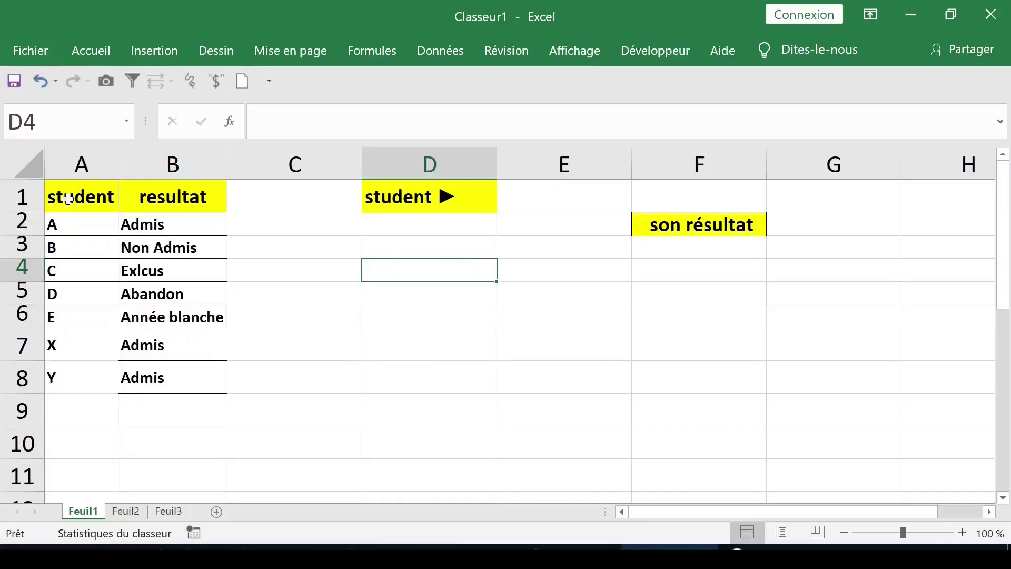
Step: Fill the table A1:B8 with light blue, then select the student code cell E1
mouse_move(69, 196)
mouse_down()
mouse_move(189, 353)
mouse_move(188, 379)
mouse_up()
click(91, 50)
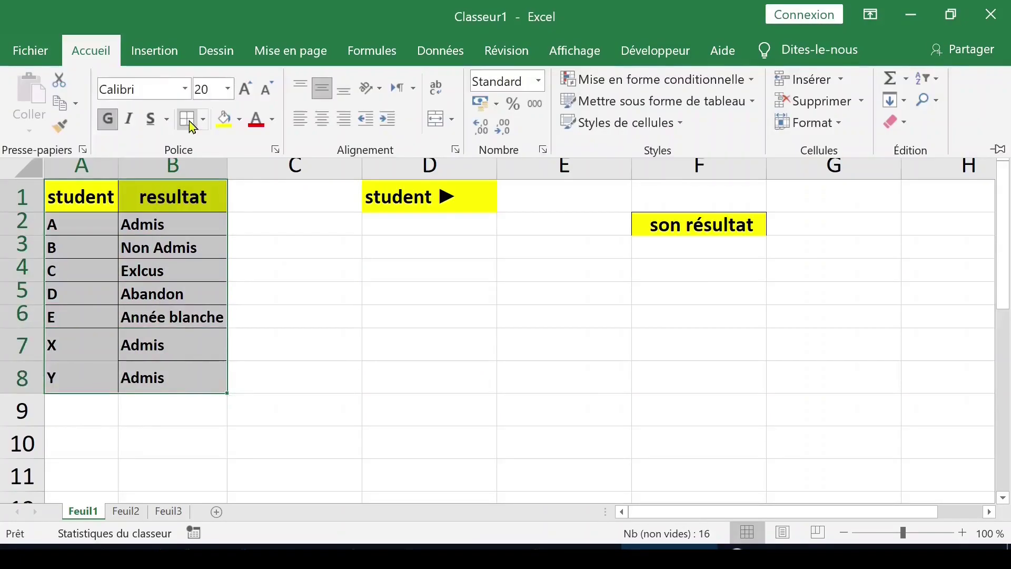
click(240, 120)
click(303, 293)
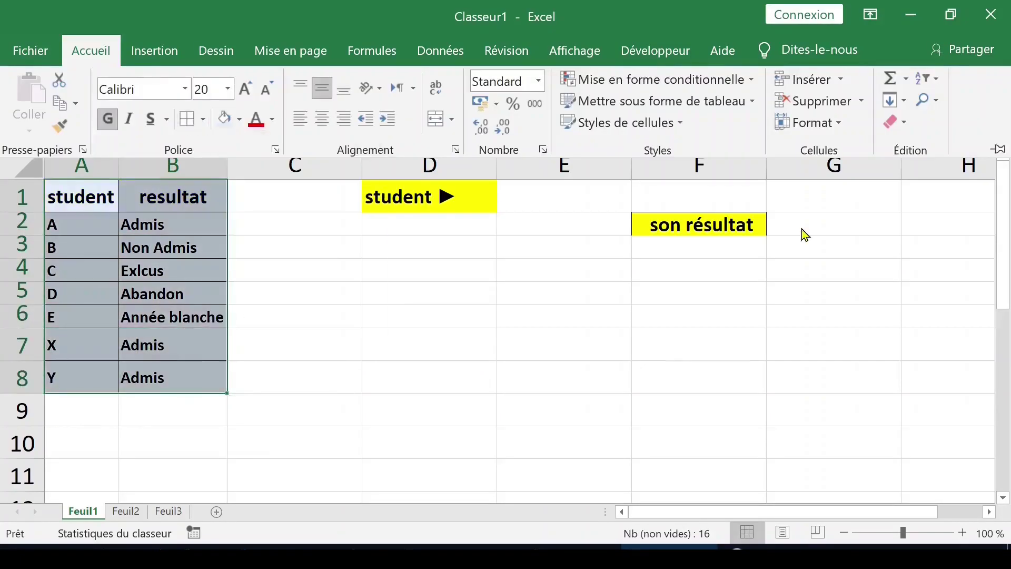
click(814, 221)
click(395, 194)
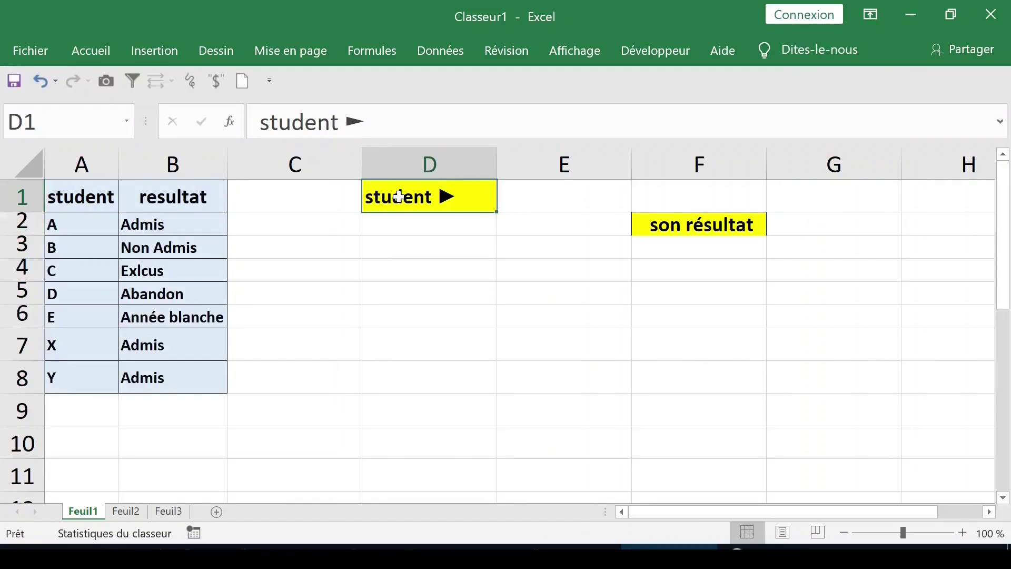
click(562, 199)
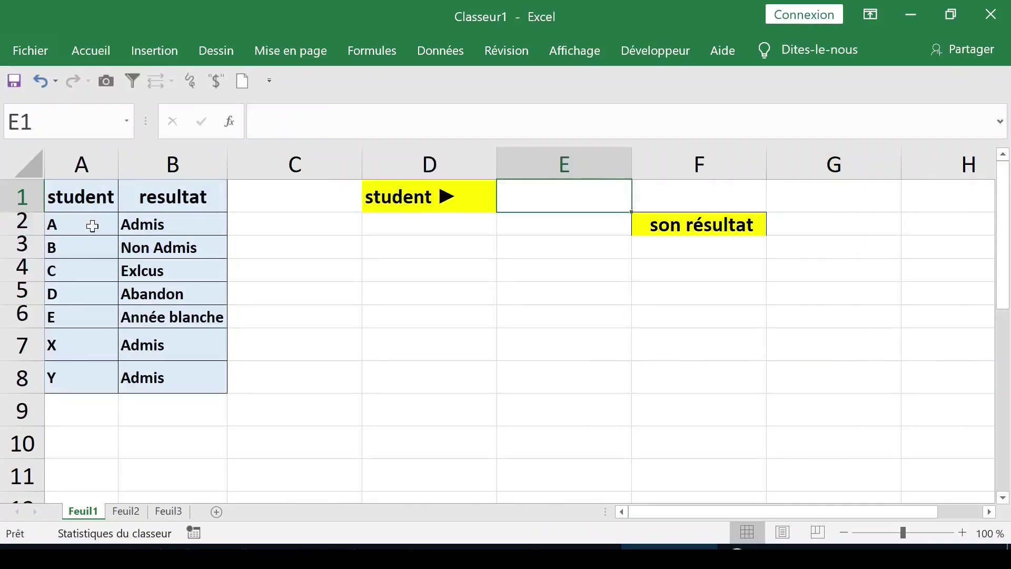
Step: Edit header B1 from 'resultat' to 'résultat', then check cells E1 and G2
mouse_move(90, 225)
mouse_down()
mouse_move(175, 355)
mouse_move(175, 377)
mouse_up()
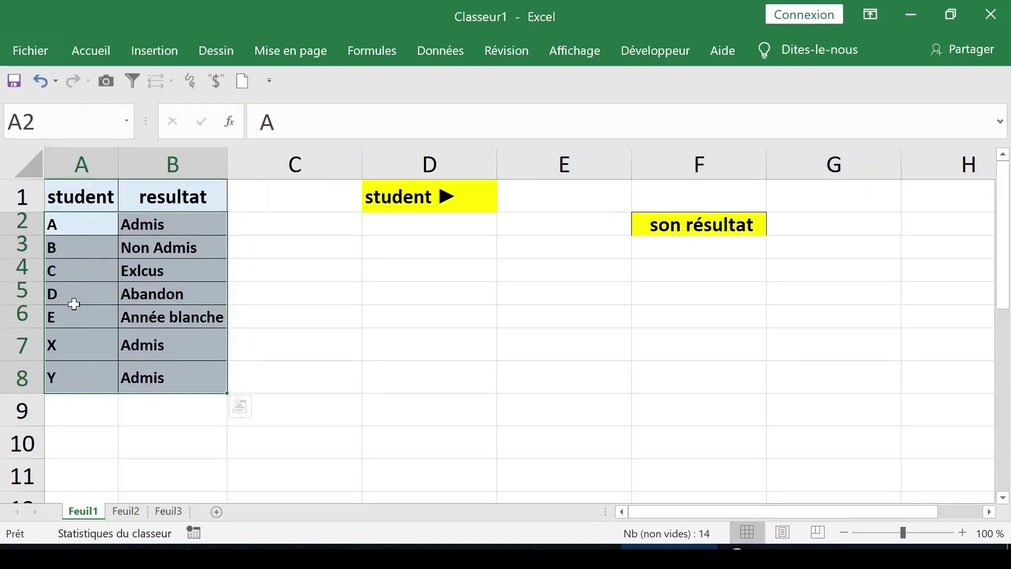
click(196, 225)
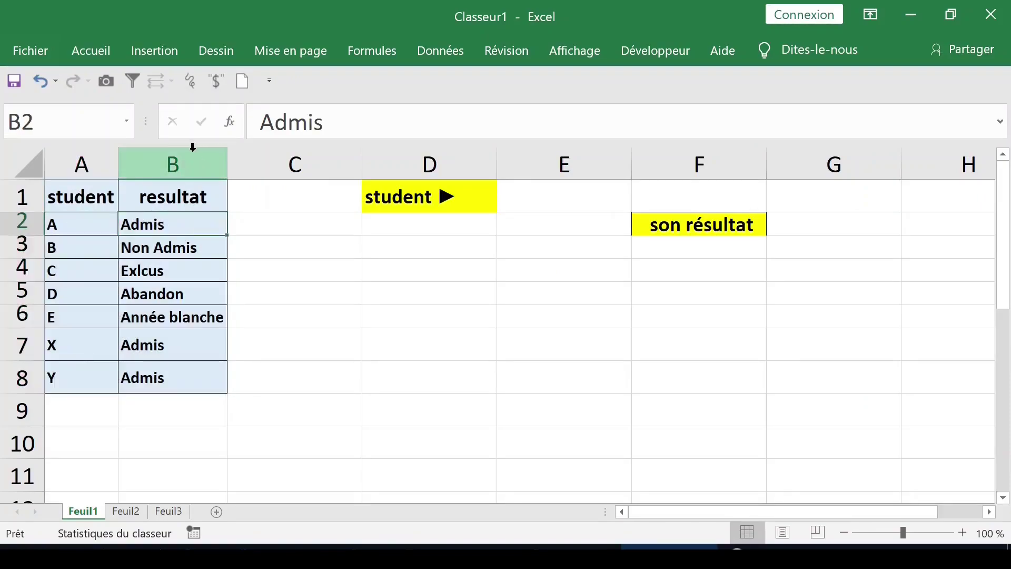
double_click(158, 197)
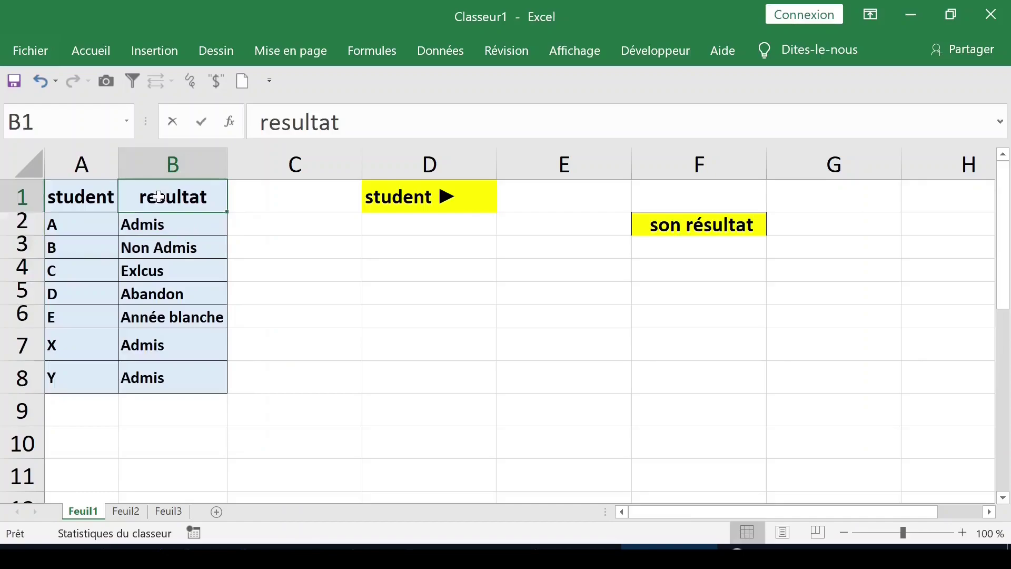
key(BackSpace)
text(é)
click(556, 187)
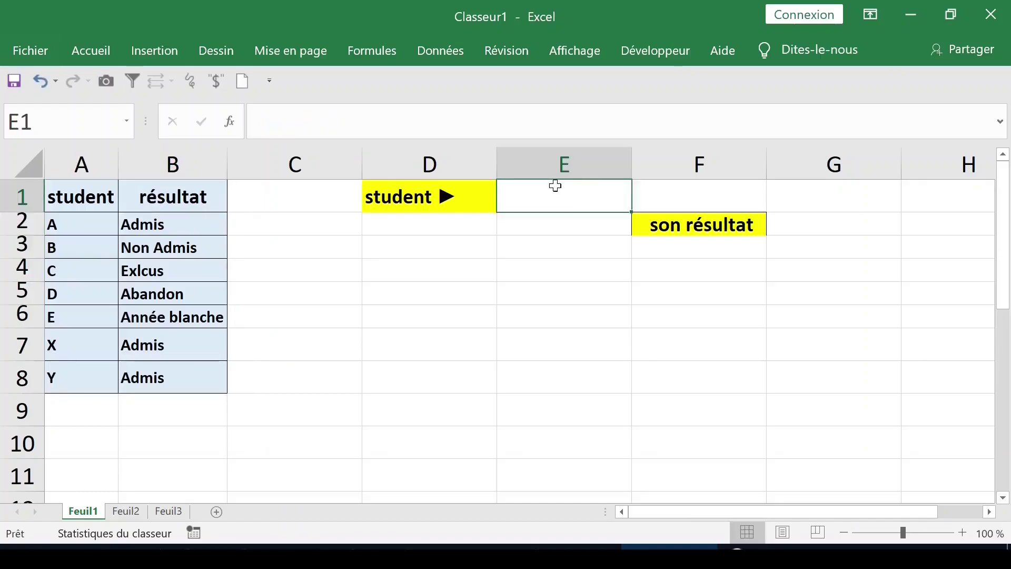
click(835, 221)
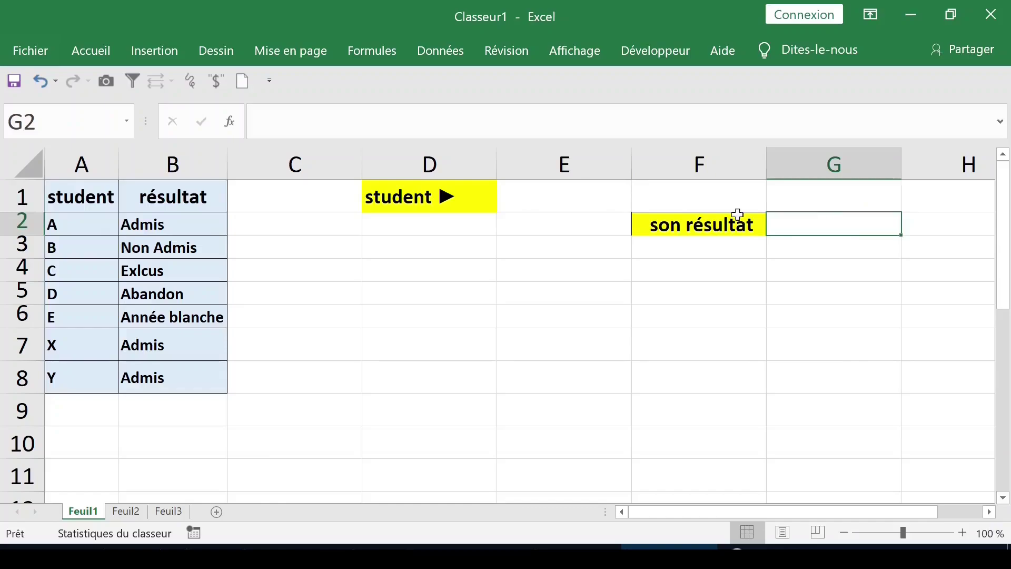
click(571, 199)
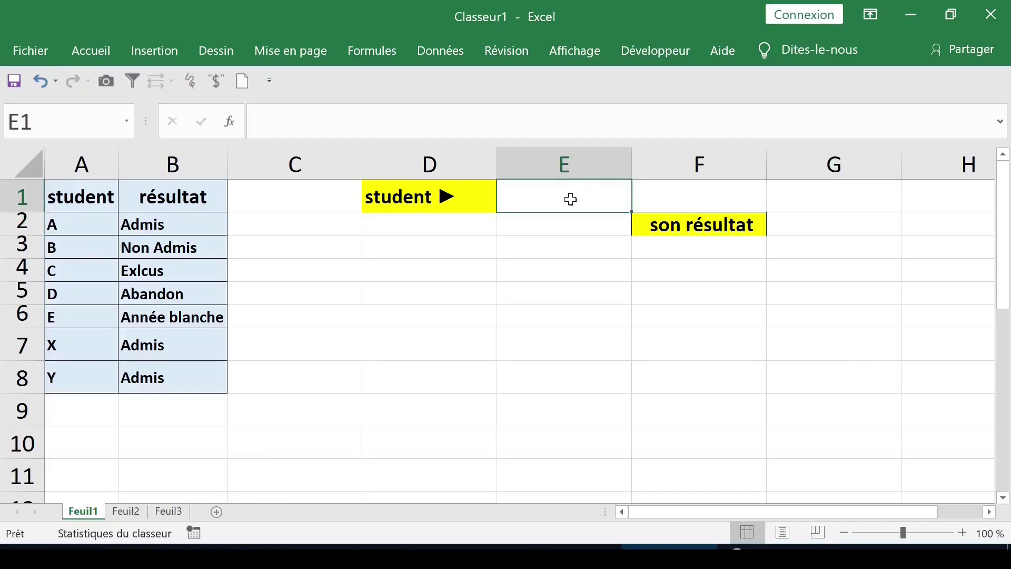
text(A)
click(619, 291)
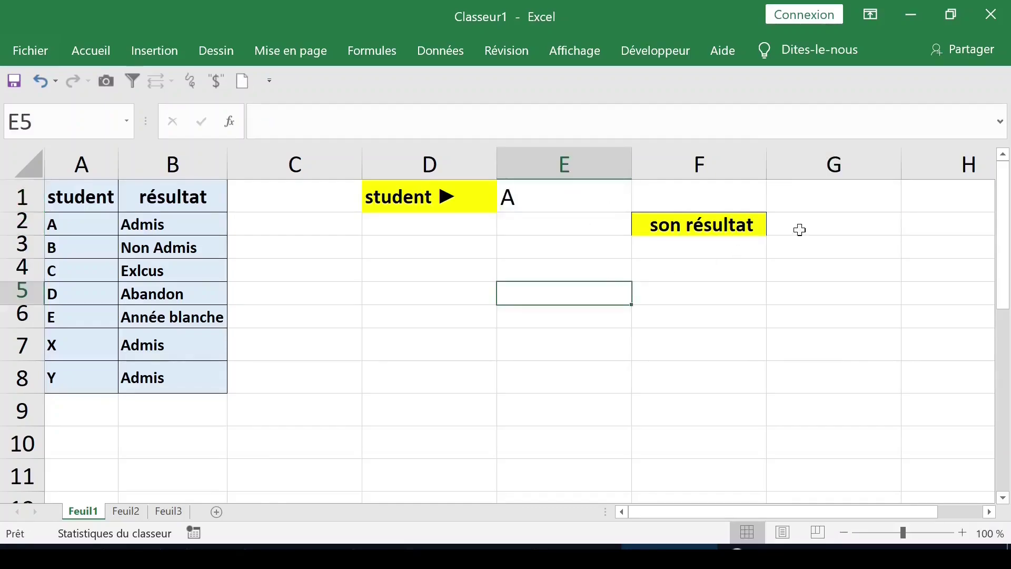
click(845, 220)
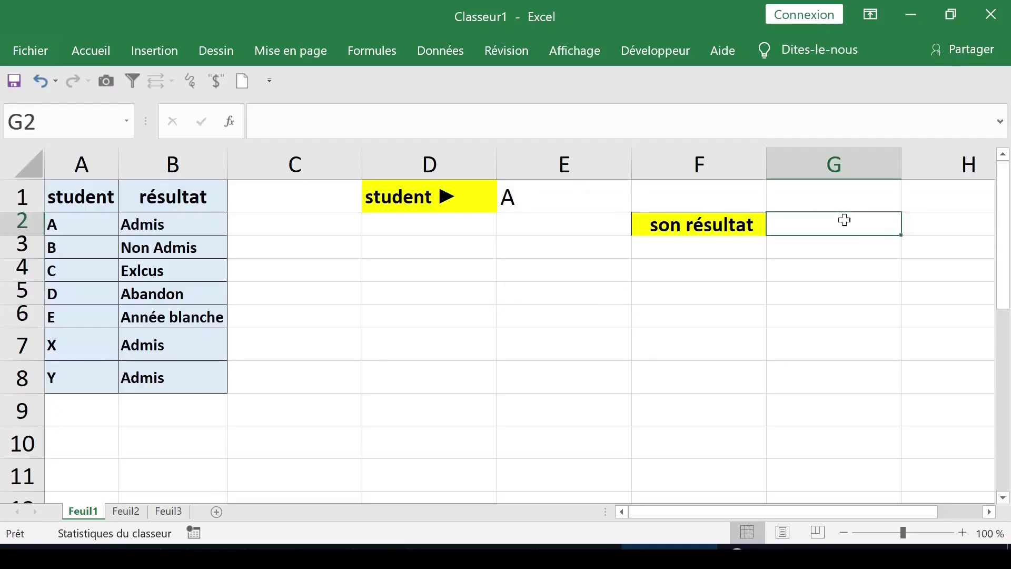
text(ADMIS)
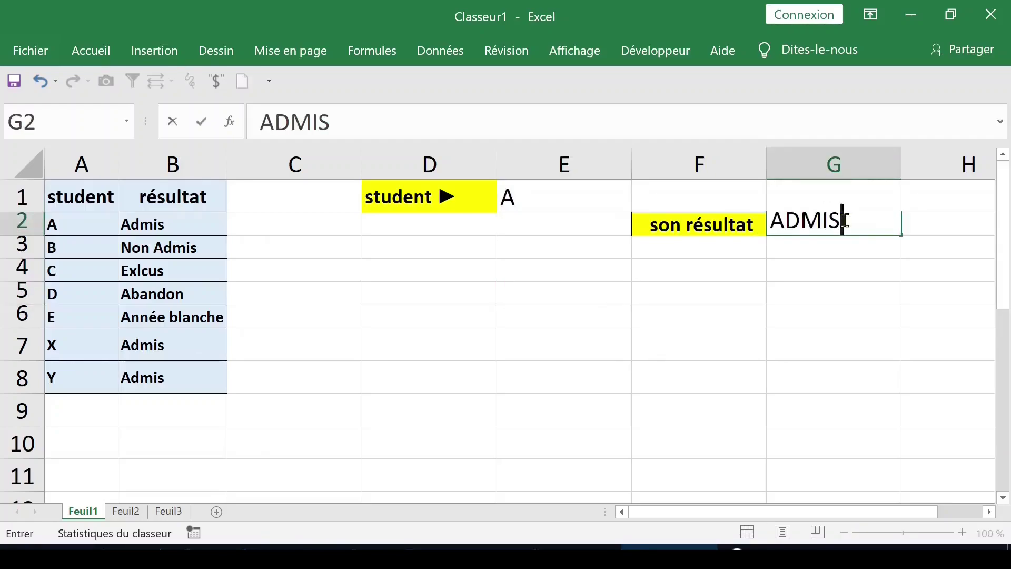
key(Escape)
click(542, 197)
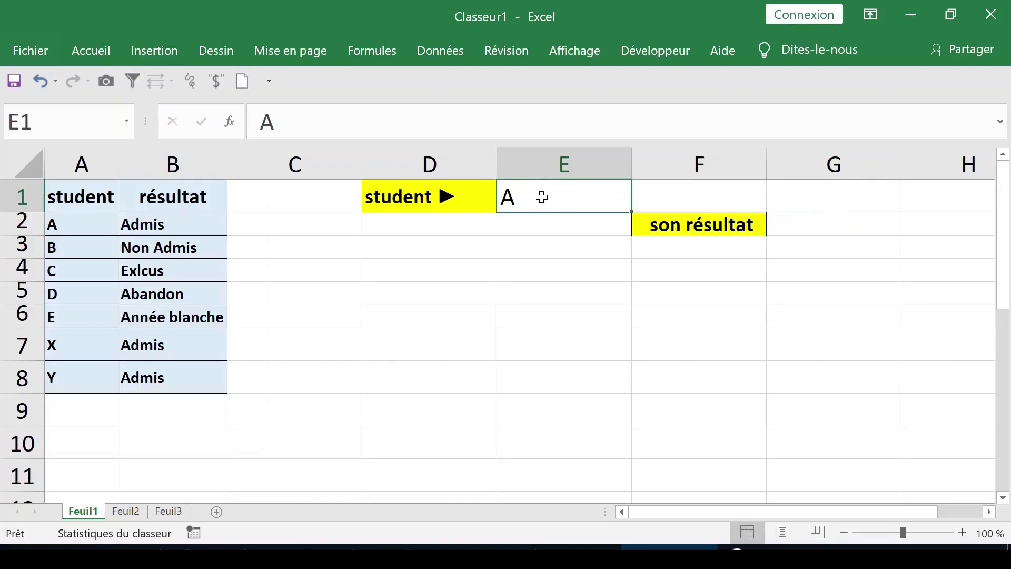
text(d)
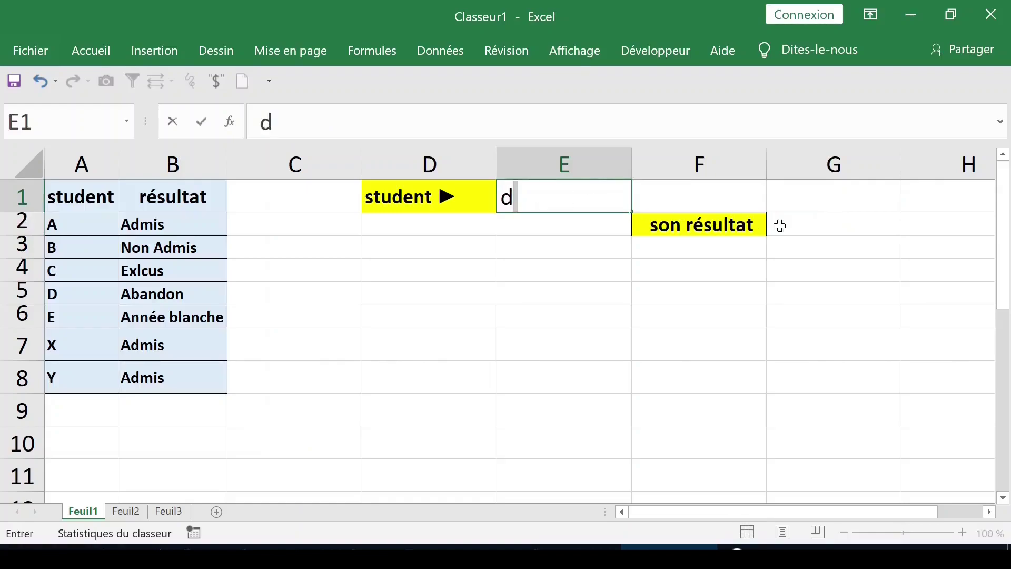
click(835, 225)
mouse_move(85, 276)
mouse_down()
mouse_move(81, 293)
mouse_move(164, 293)
mouse_up()
click(90, 292)
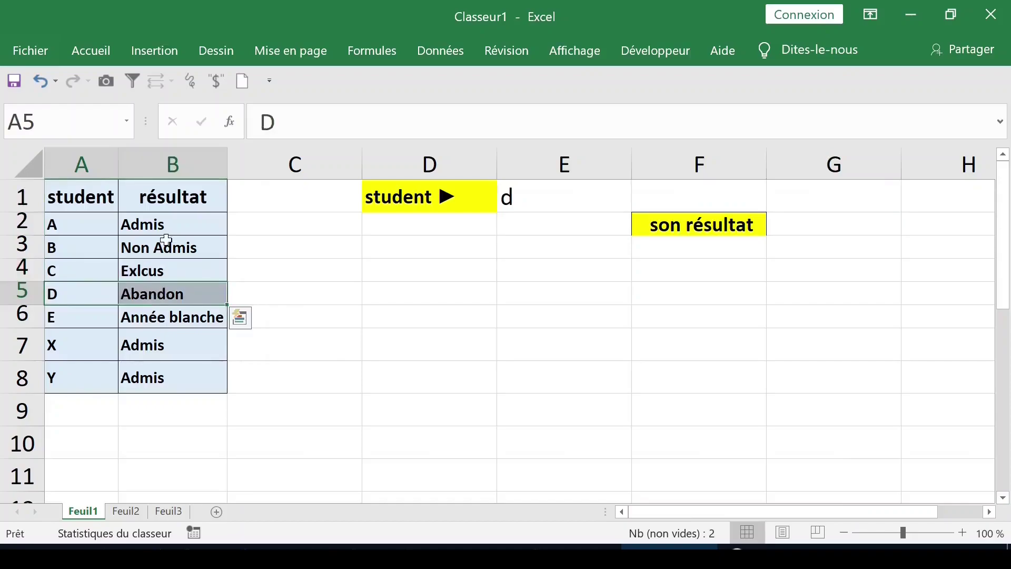
click(337, 294)
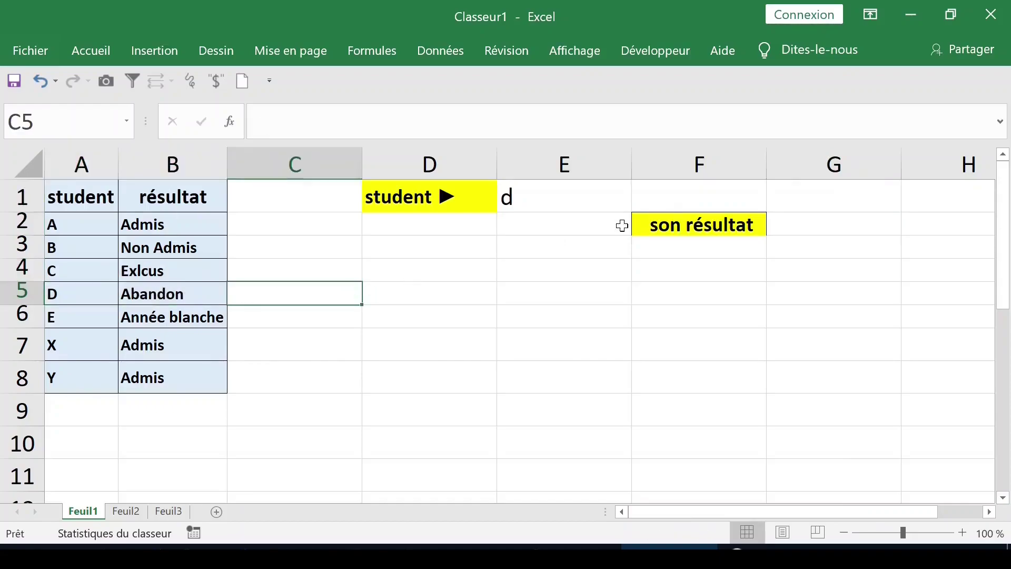
click(568, 191)
key(Delete)
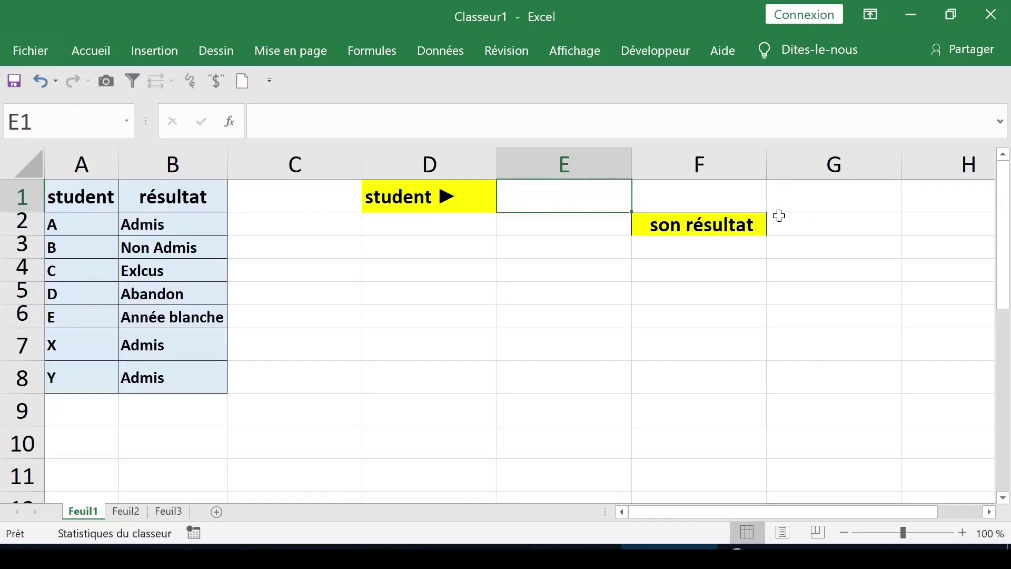
click(811, 219)
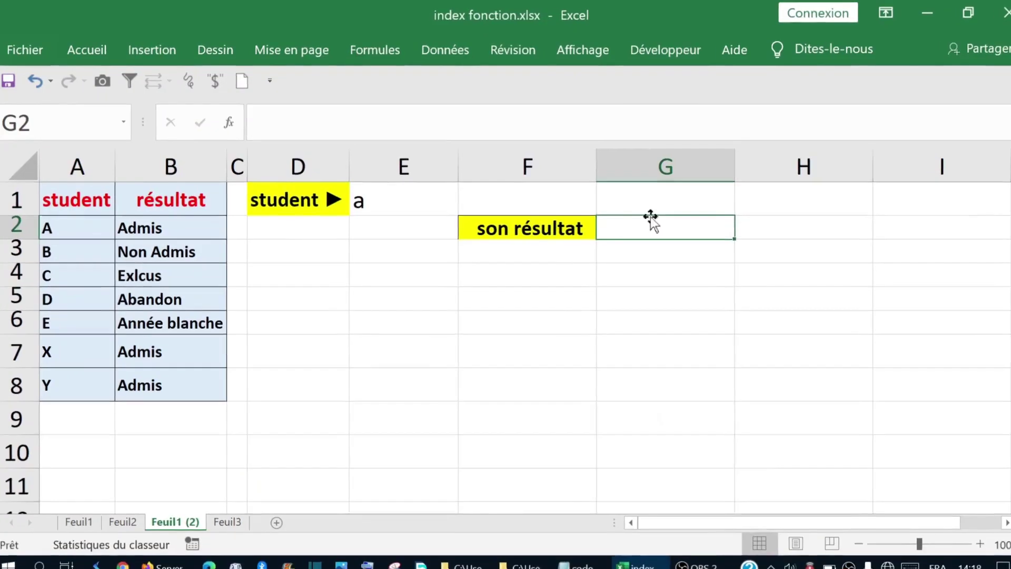
Step: Insert INDEX from the Lookup & Reference function list, choosing its array form
click(405, 43)
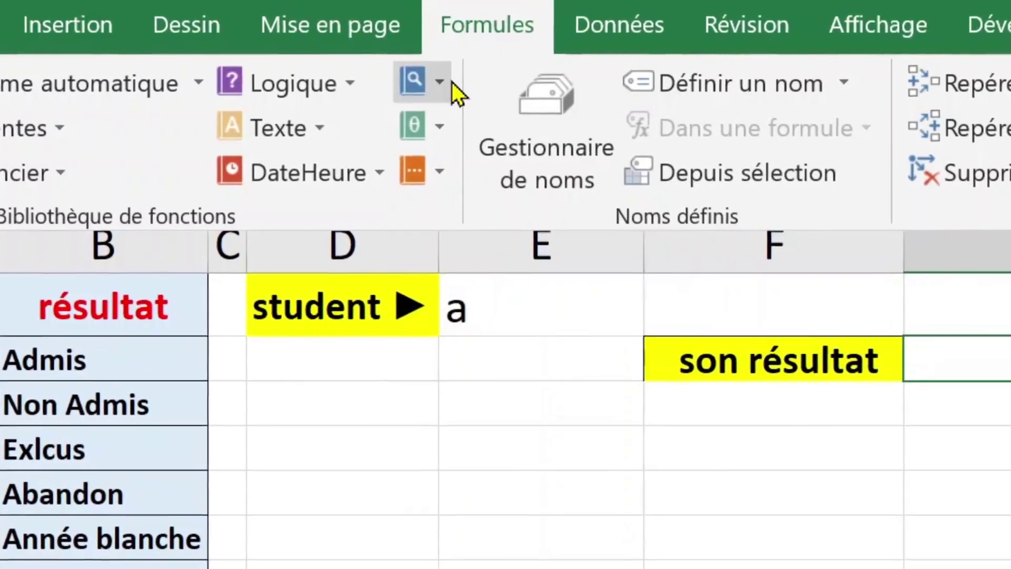
click(433, 82)
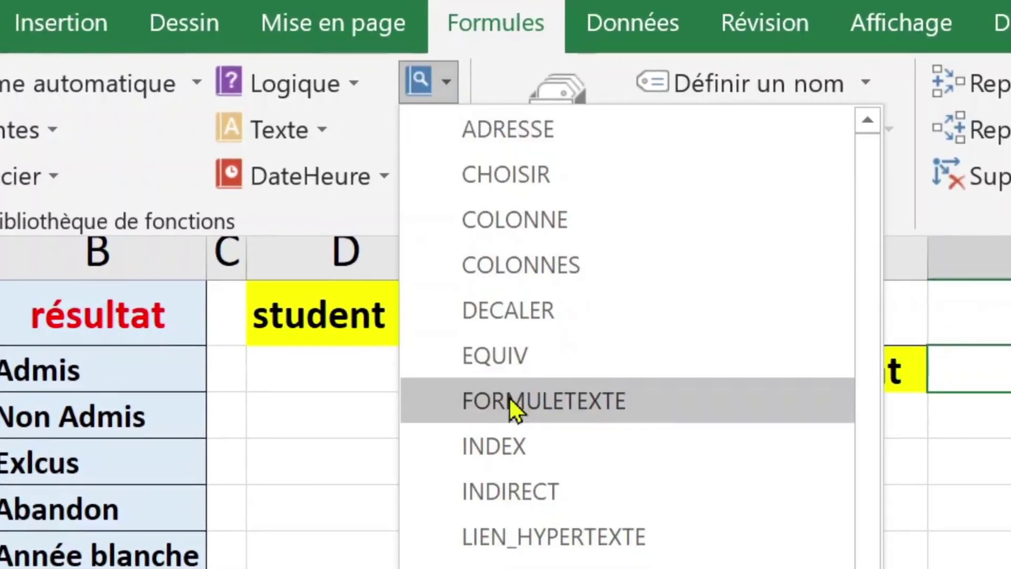
click(519, 447)
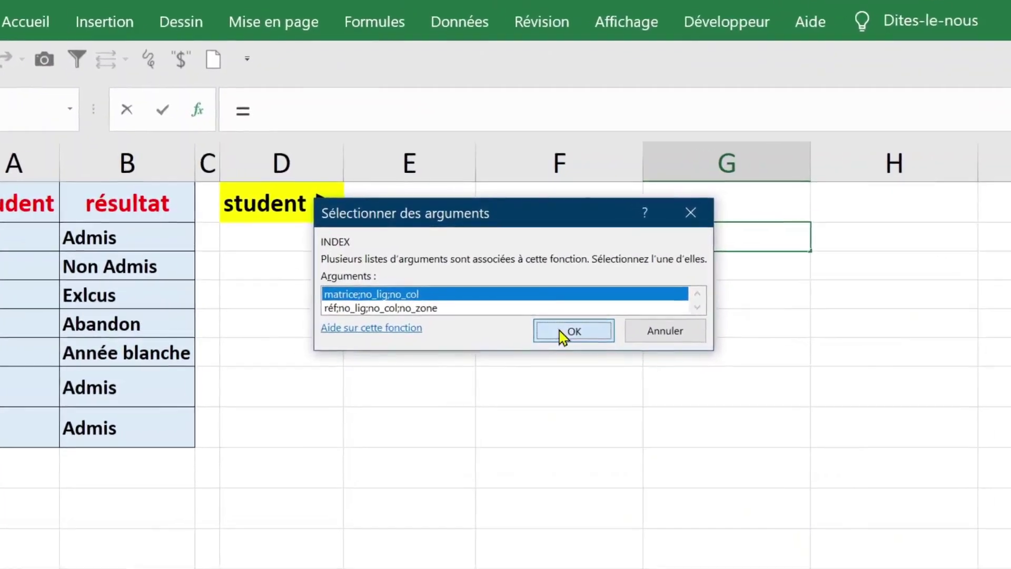
click(538, 306)
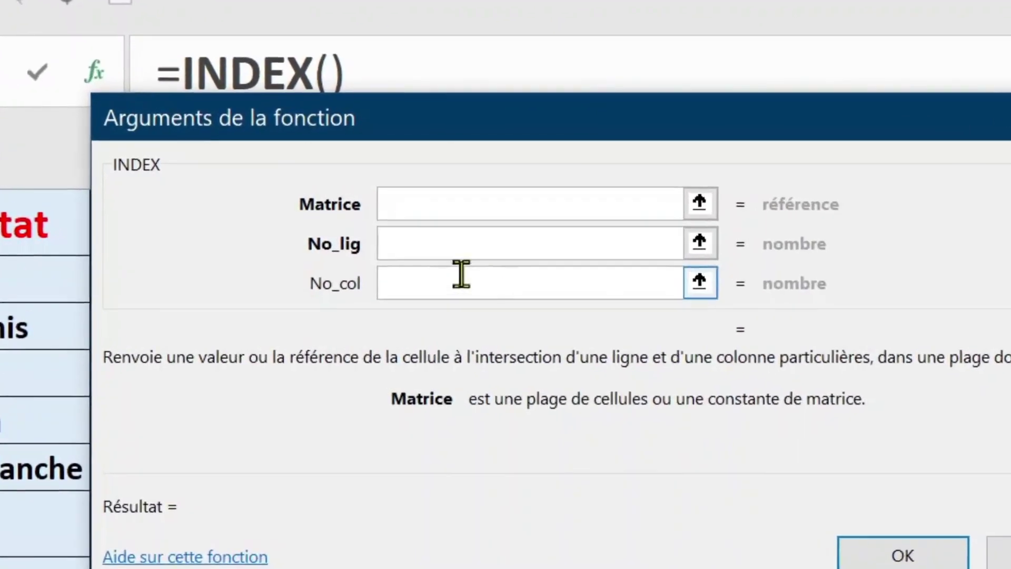
Step: Review INDEX's array, row and column arguments, then start editing cell G2
click(408, 237)
click(405, 272)
click(414, 209)
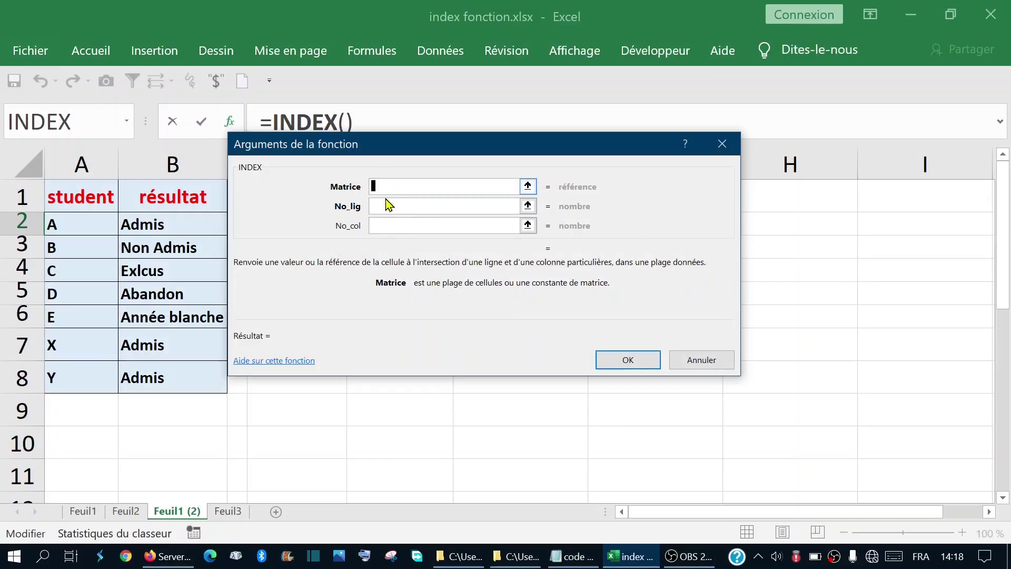
click(410, 239)
click(416, 290)
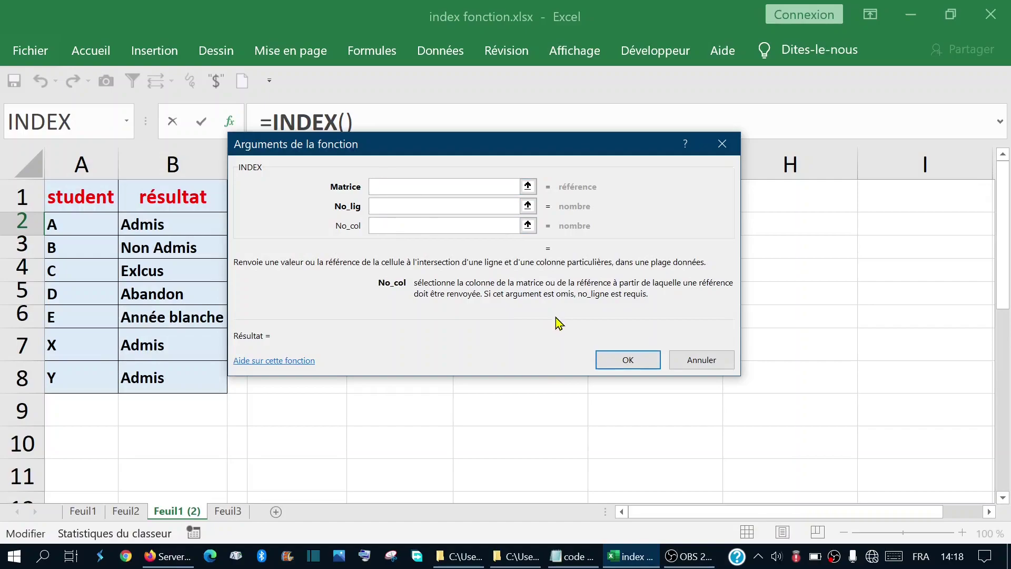
double_click(834, 224)
Step: Start G2's formula as =INDEX( and bring up INDEX's argument-form choices
text(=i)
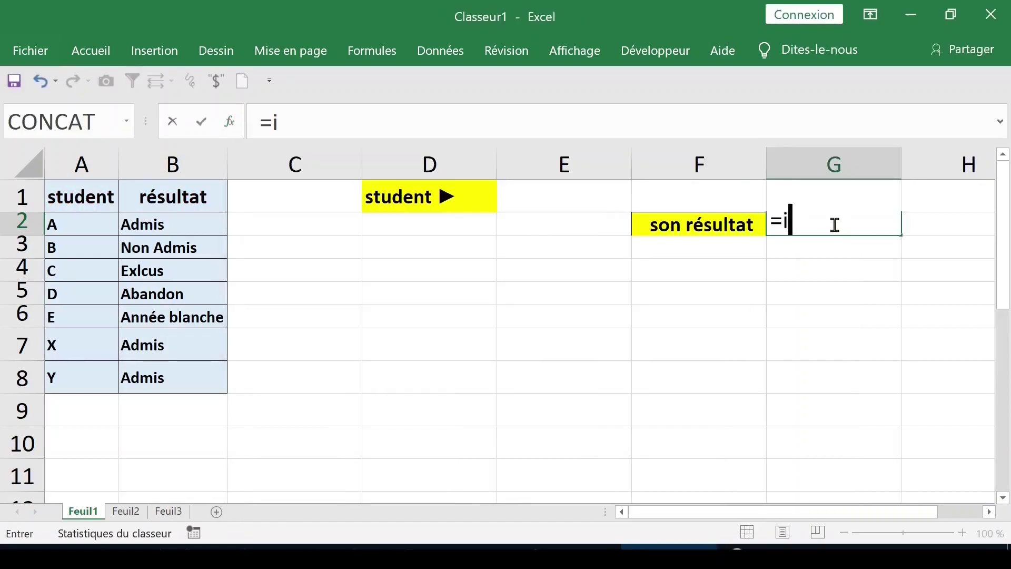
text(ndex)
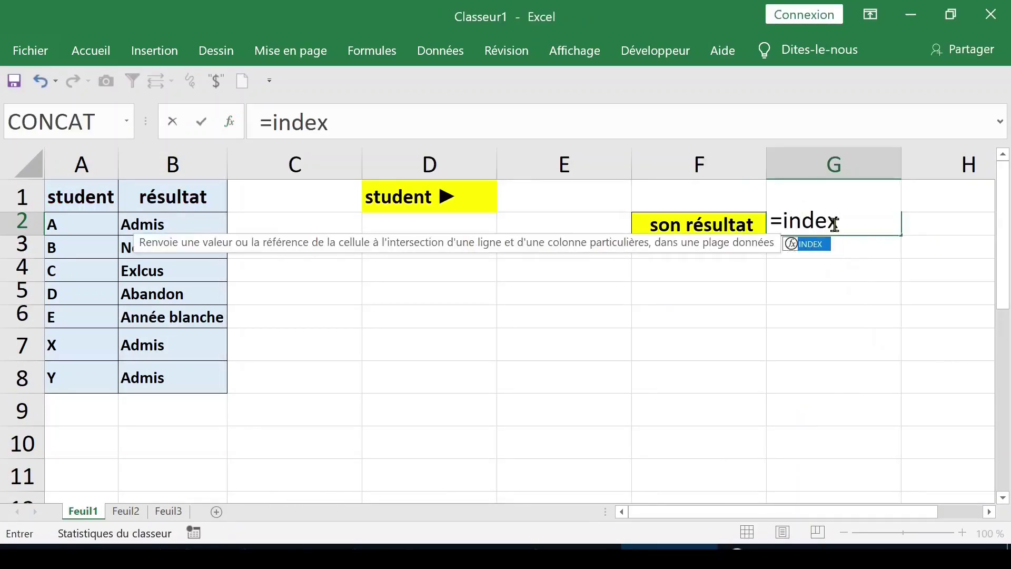
key(Tab)
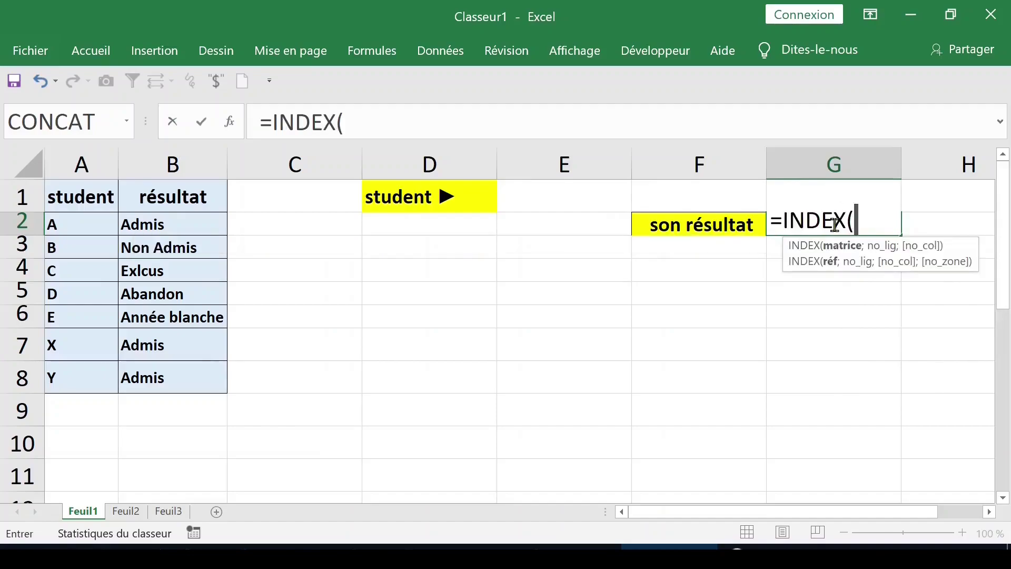
click(229, 122)
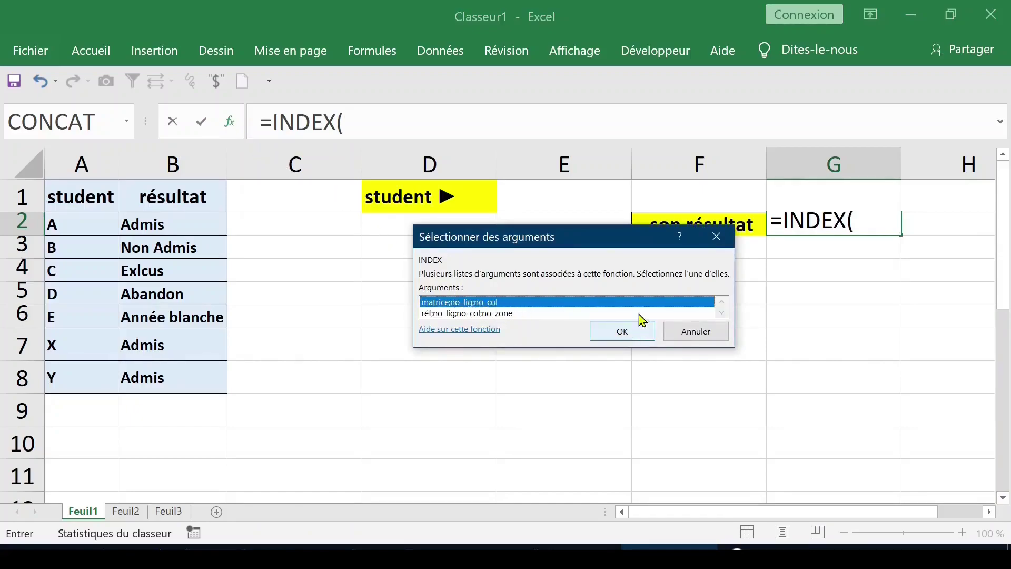
Step: Choose INDEX's array form and set its array argument to the absolute range $B$2:$B$8
click(610, 336)
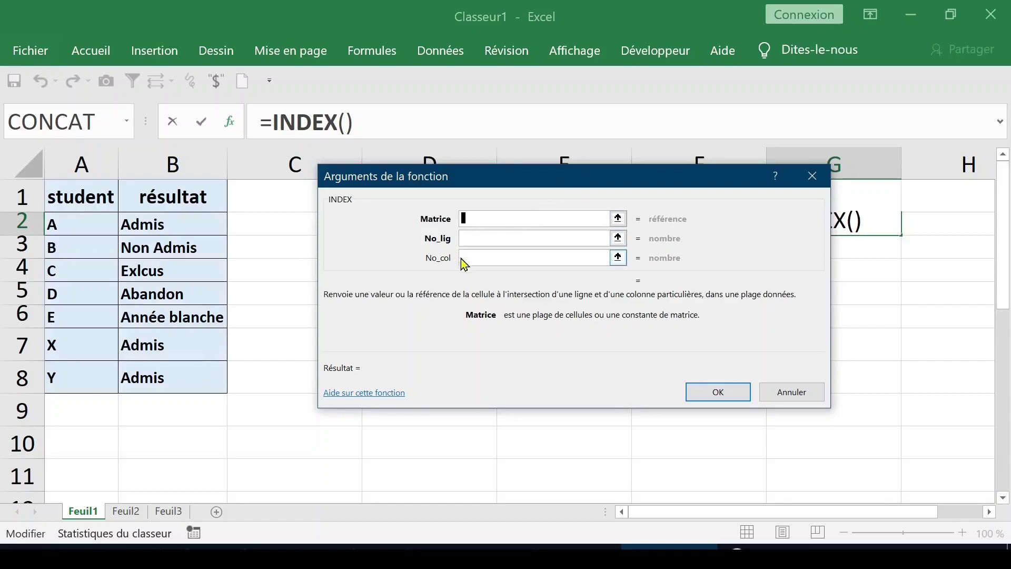
mouse_move(510, 184)
mouse_down()
mouse_move(521, 212)
mouse_move(643, 298)
mouse_move(663, 287)
mouse_move(661, 266)
mouse_up()
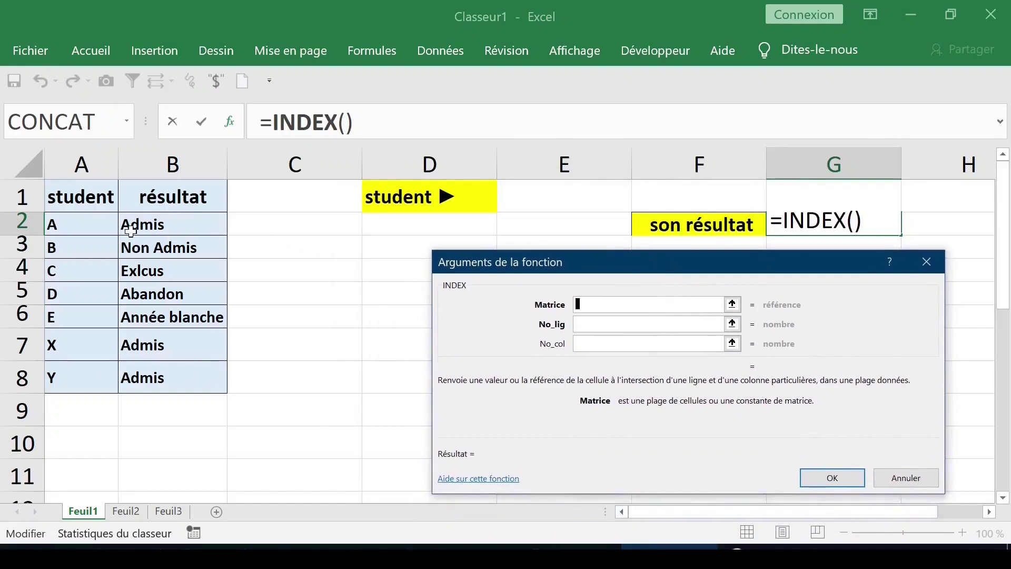
click(155, 220)
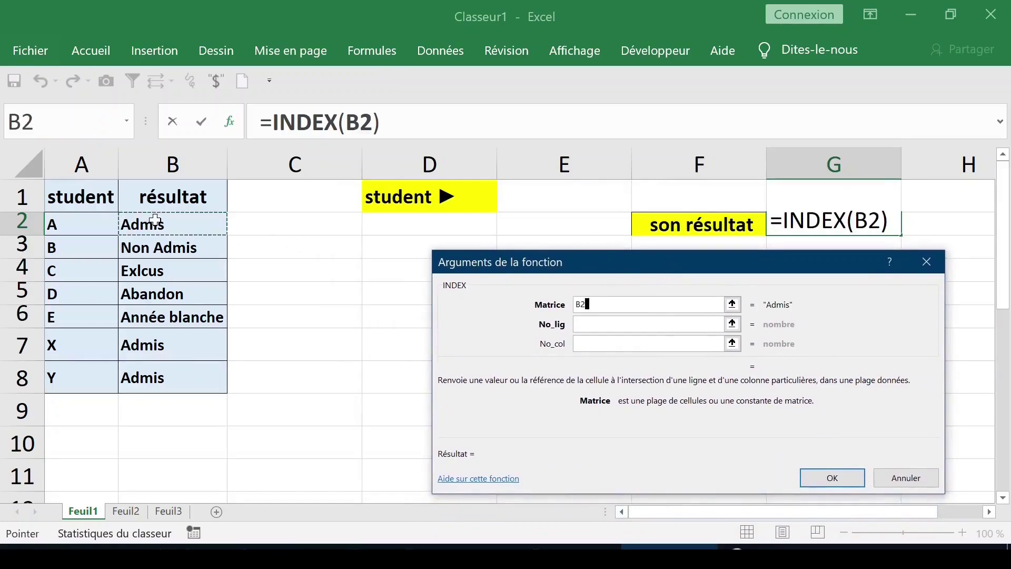
drag(155, 220, 180, 374)
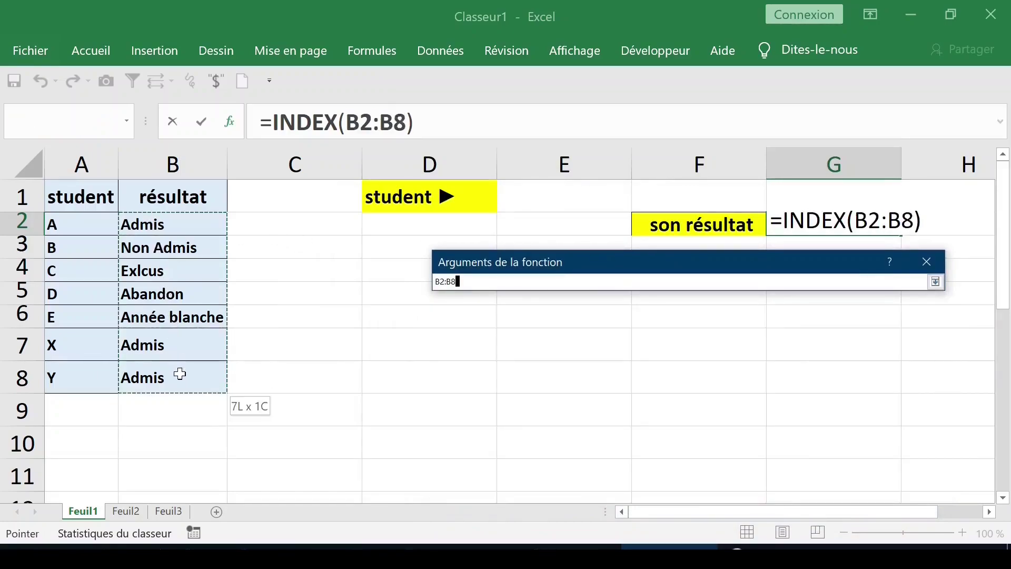
drag(582, 262, 445, 183)
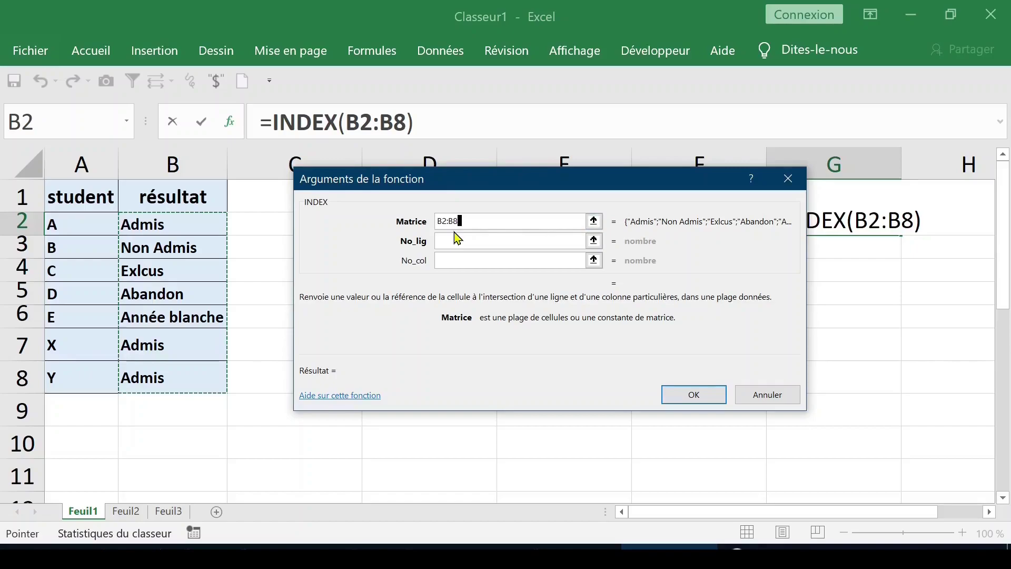
key(F4)
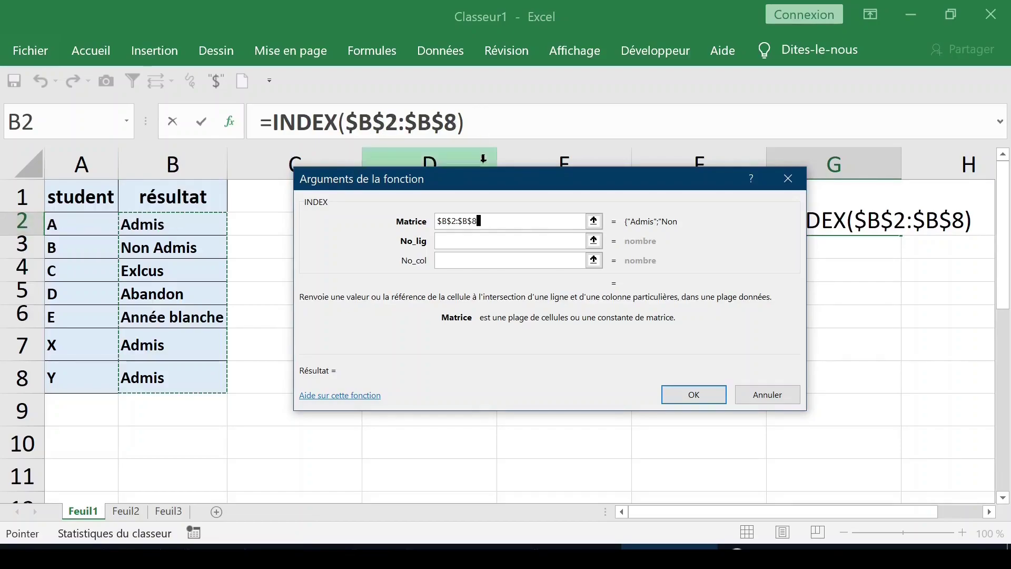
click(445, 237)
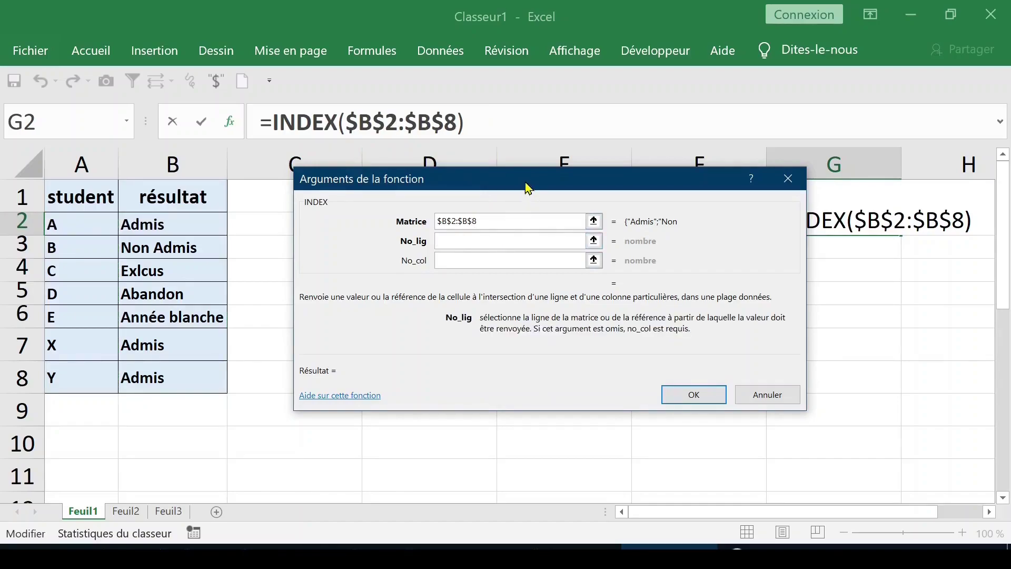
Step: Enter row number 2 and column number 2, committing =INDEX($B$2:$B$8;2;2)
drag(528, 188, 592, 252)
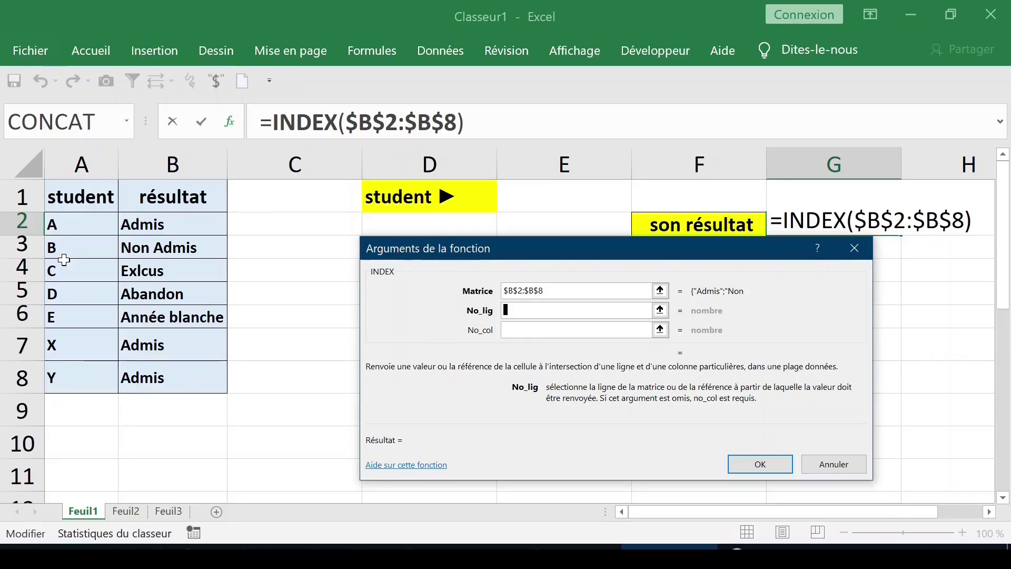
text(2)
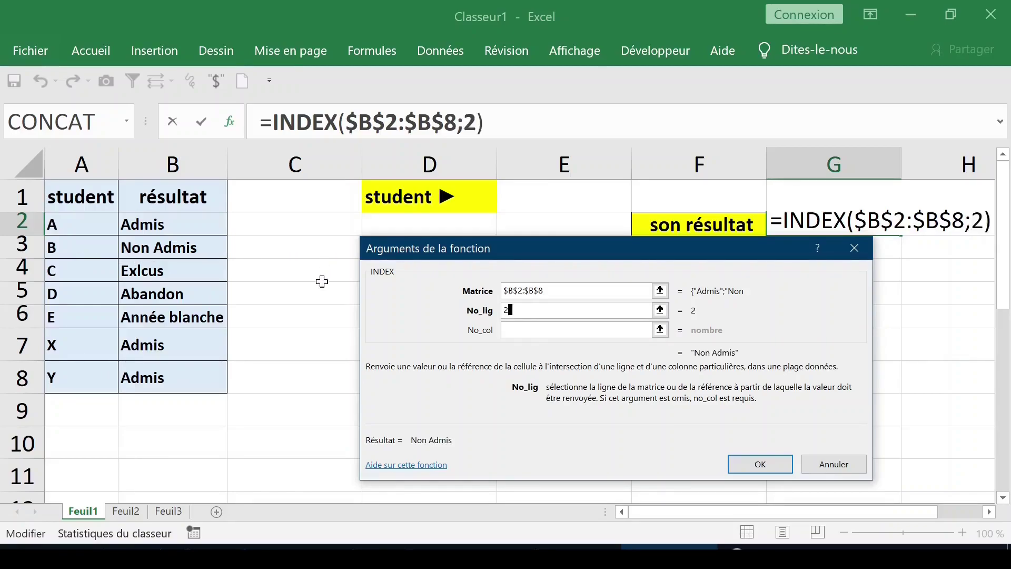
click(522, 329)
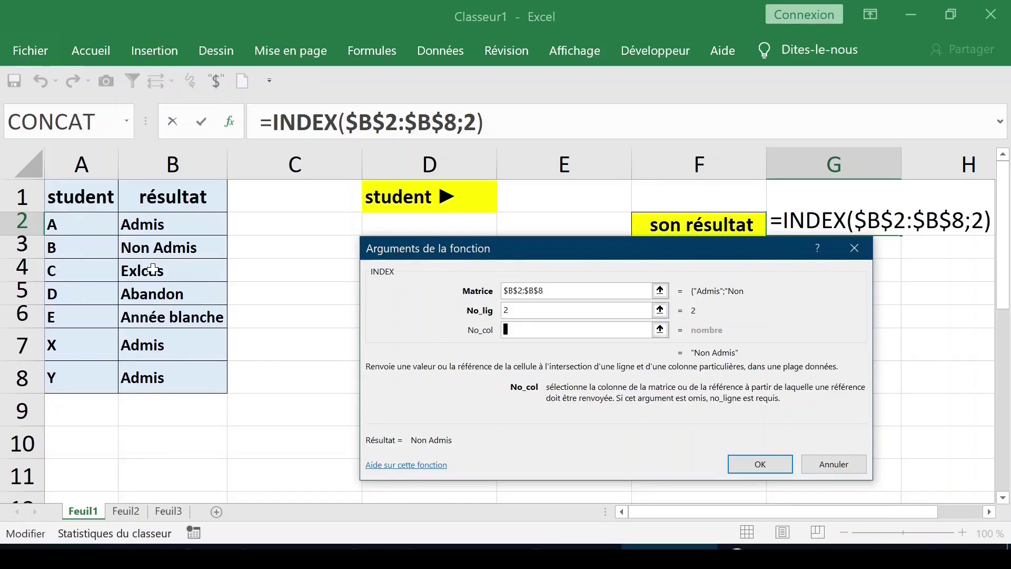
text(2)
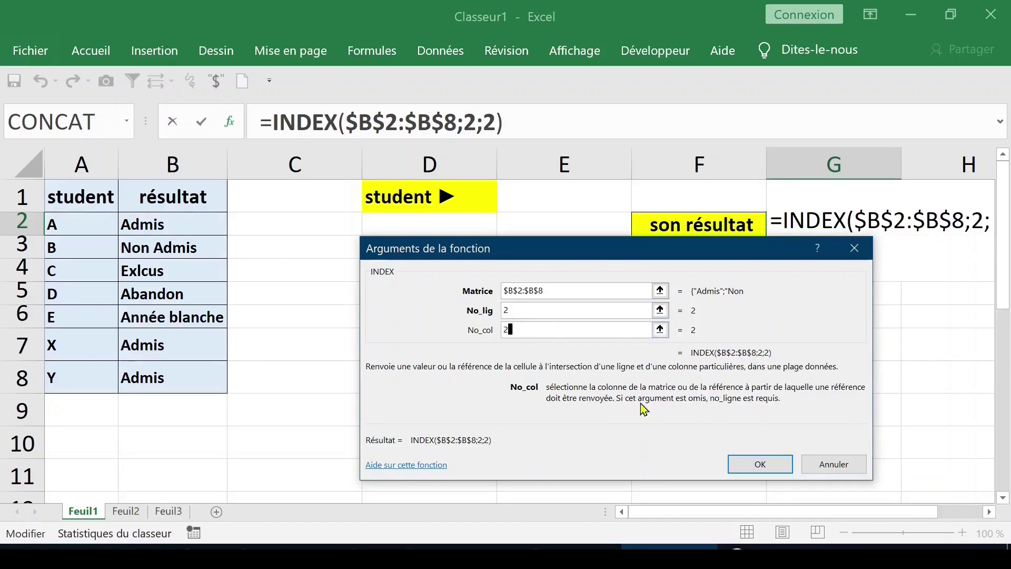
click(760, 465)
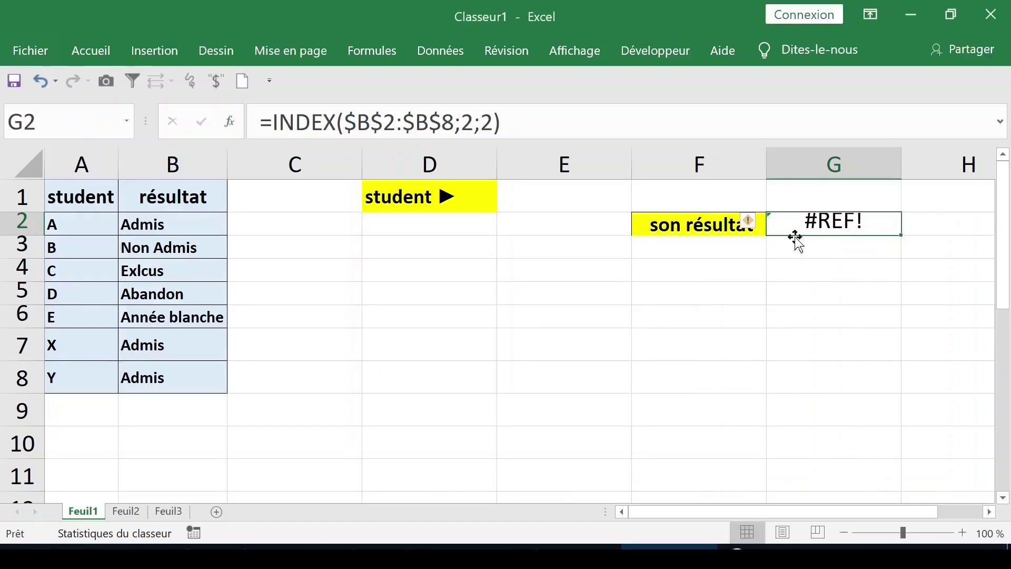
Step: Enter the student code b in E1
click(552, 191)
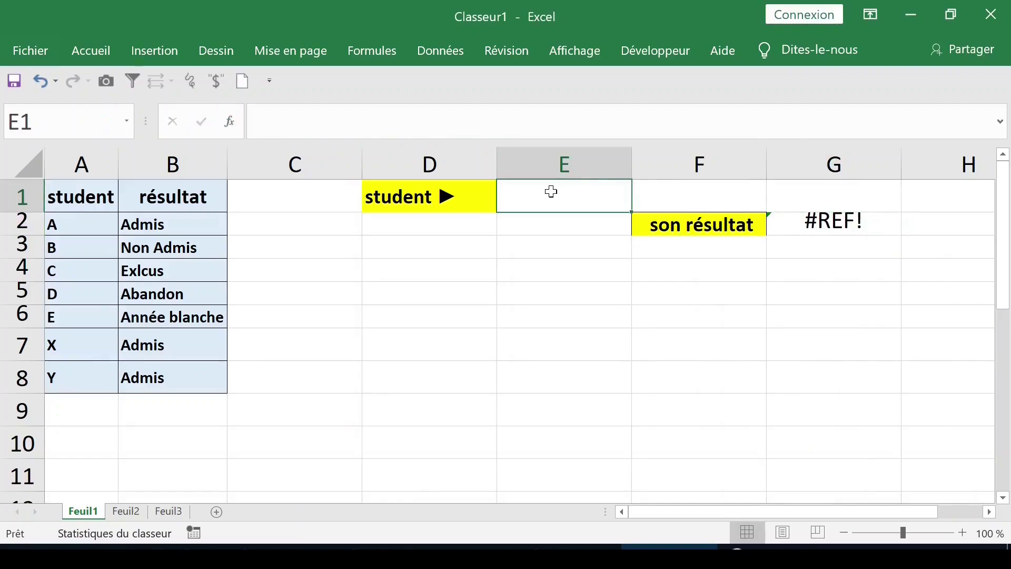
text(b)
click(551, 272)
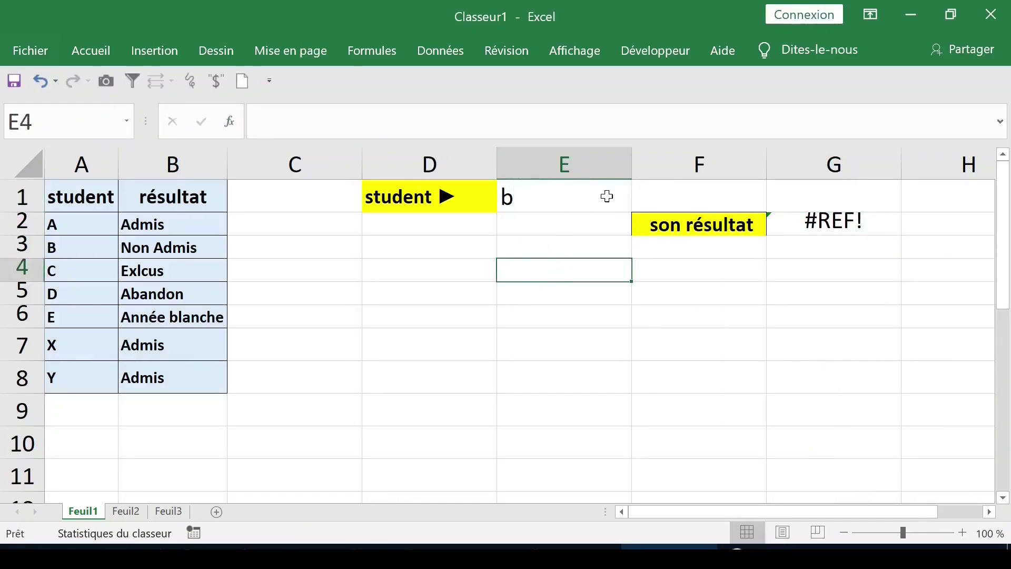
Step: Replace G2's formula with =INDEX($B$2:$B$8;2;1) so it shows Non Admis
click(818, 225)
key(Delete)
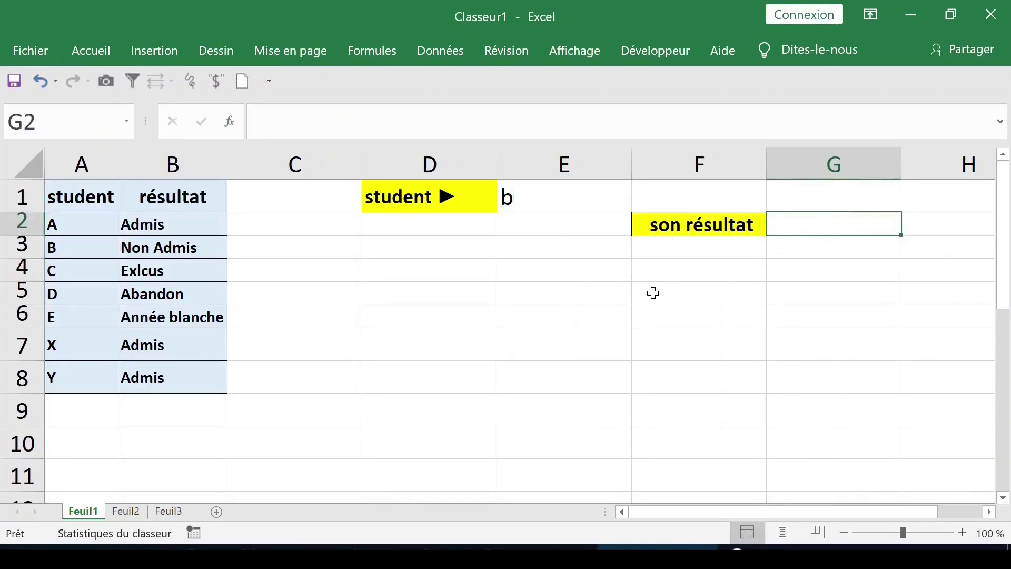
text(=i)
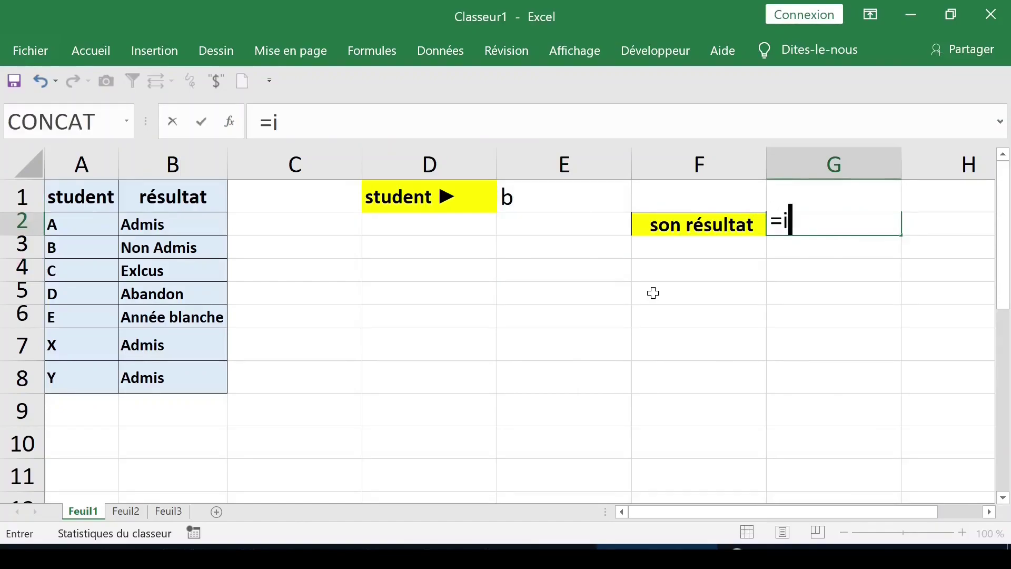
text(ndex)
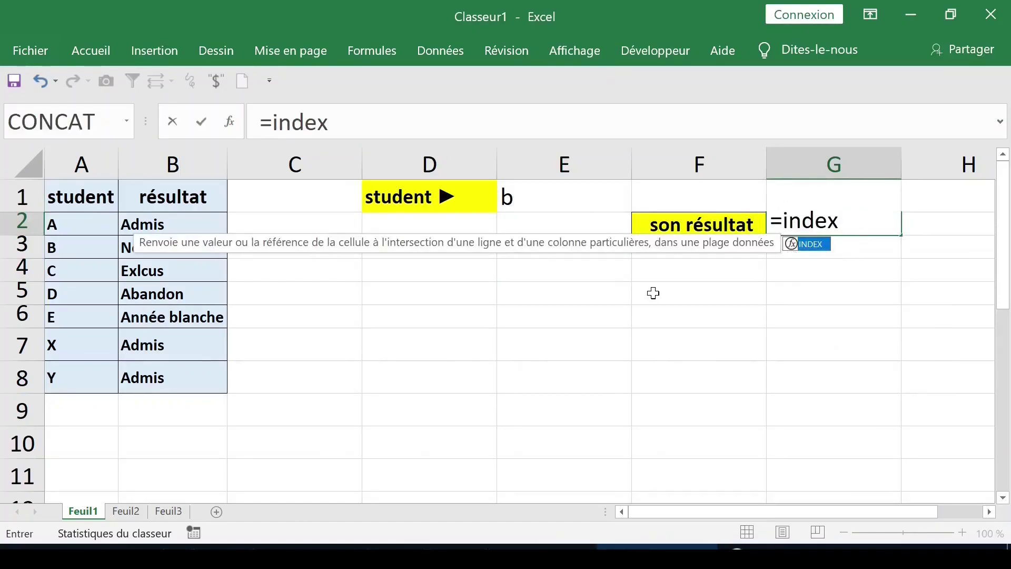
key(Tab)
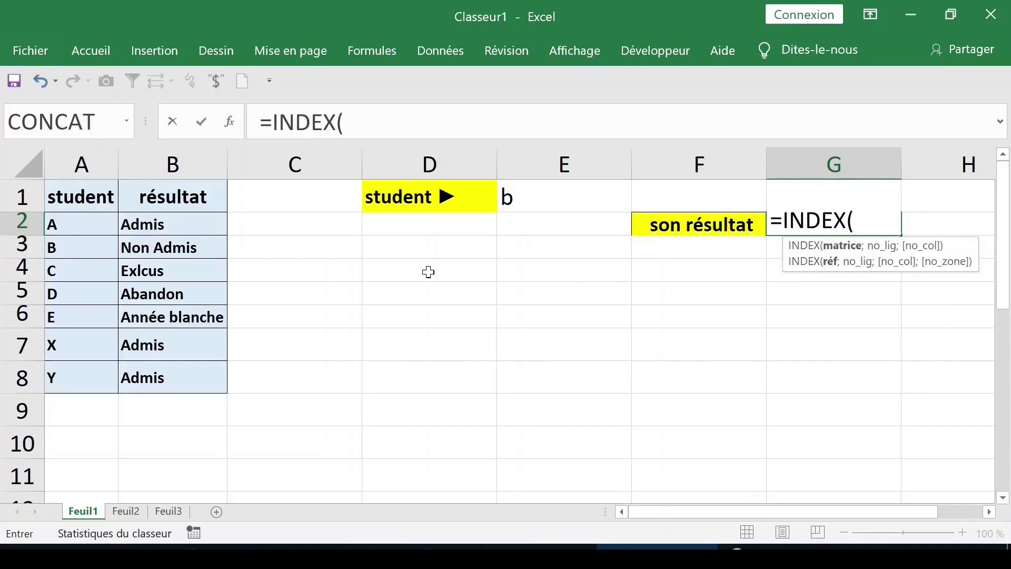
drag(169, 224, 179, 372)
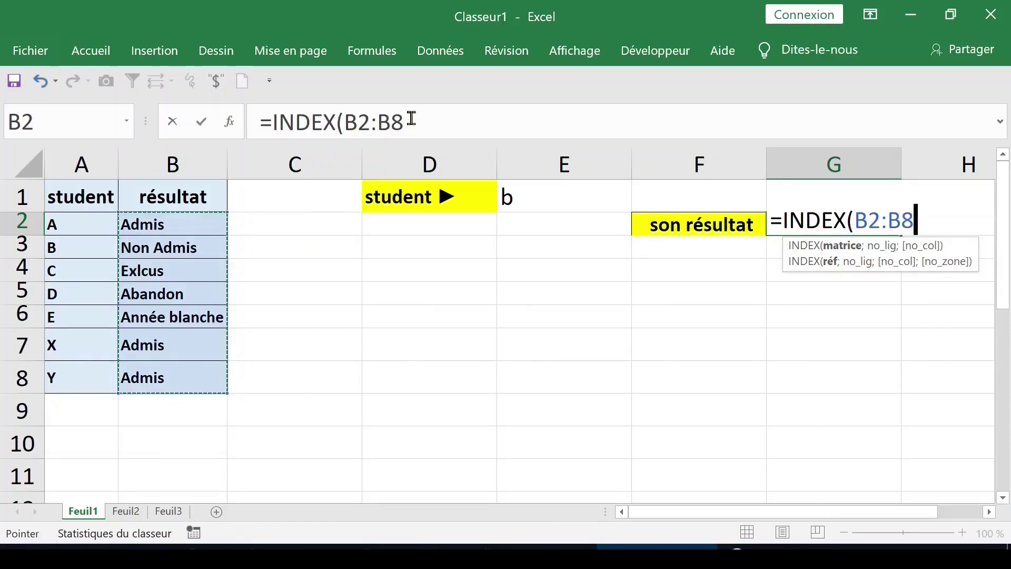
key(F4)
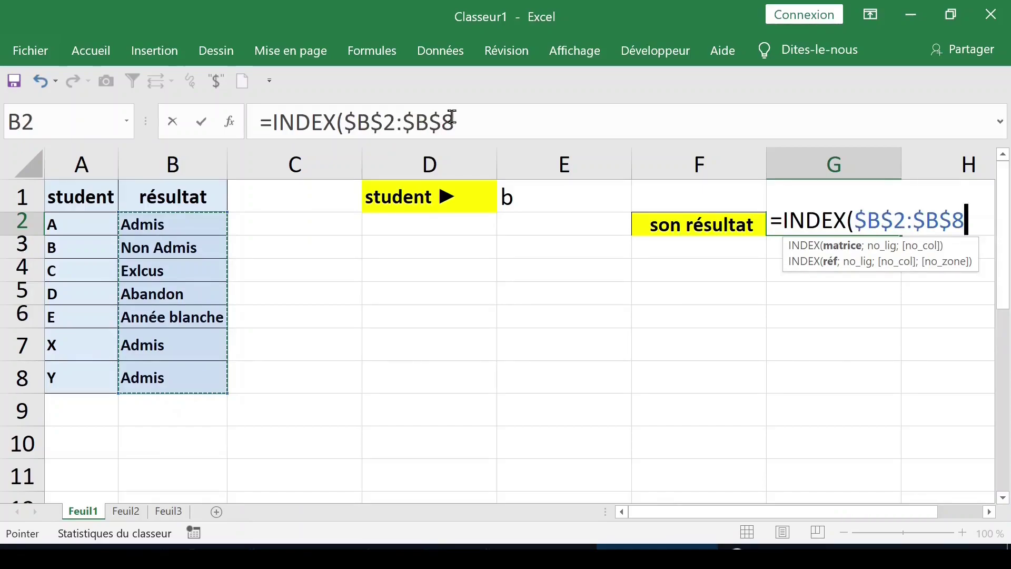
click(476, 126)
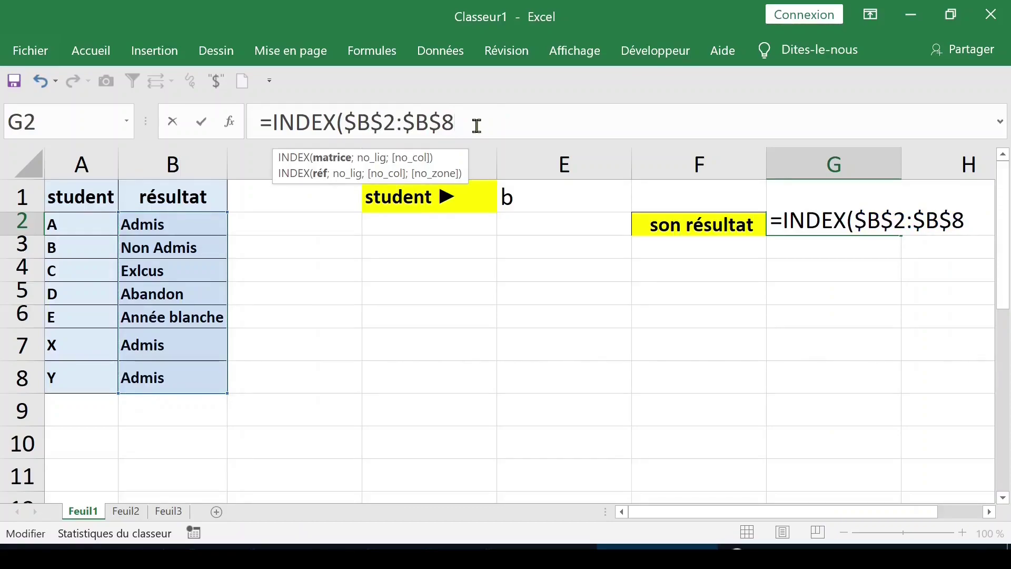
text(;)
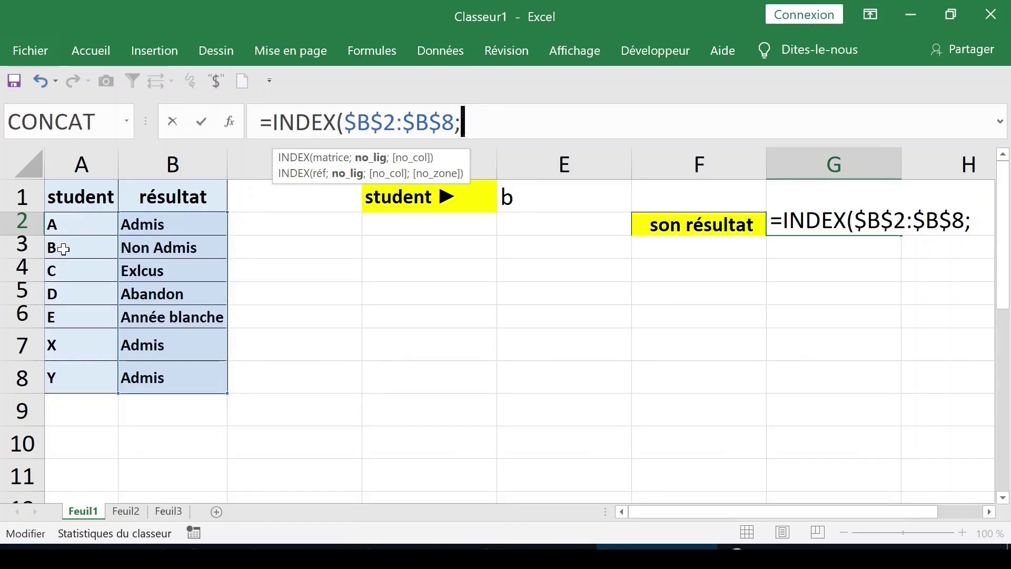
text(2)
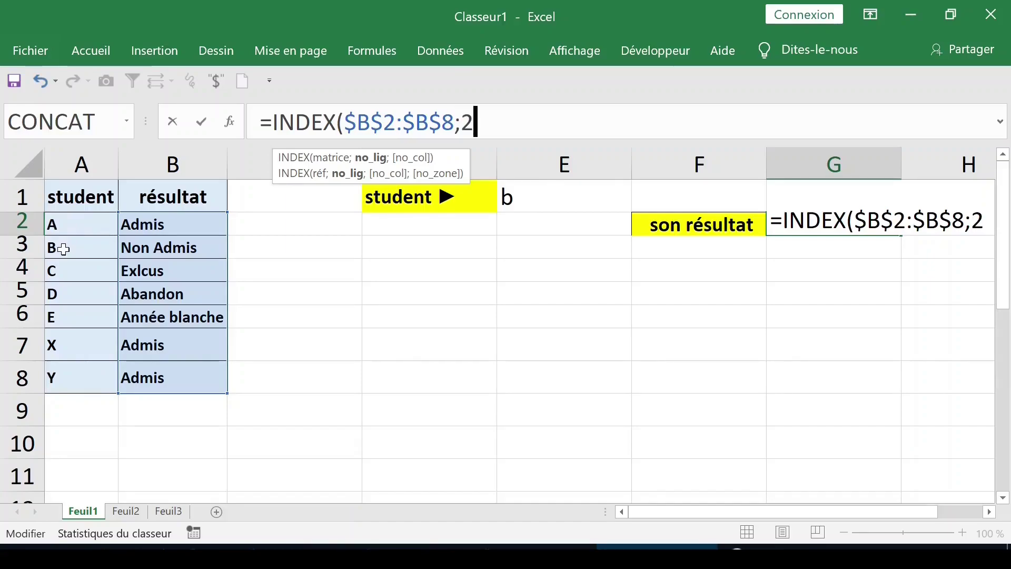
text(;)
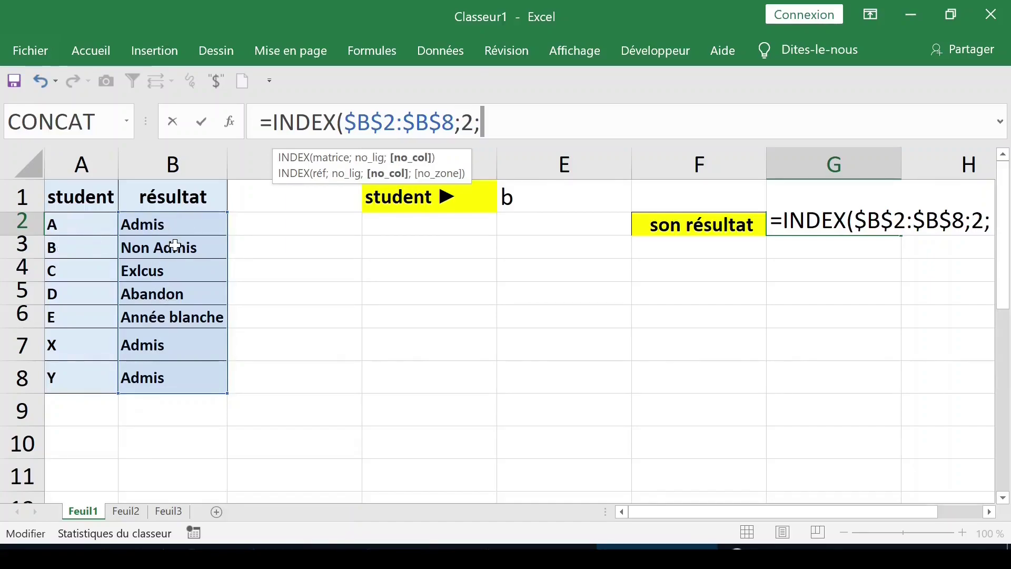
text(1)
key(Return)
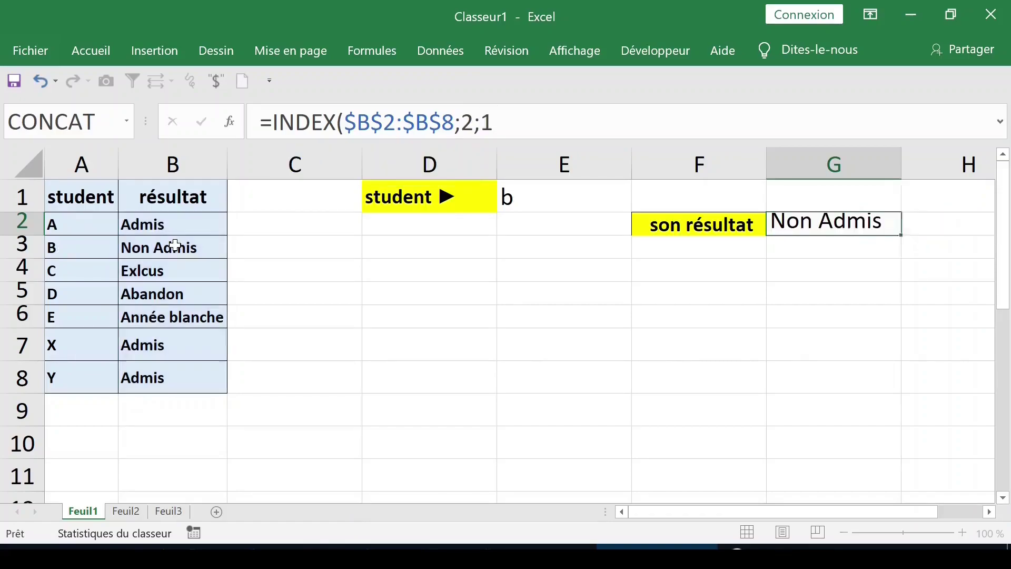
Step: Make the student and résultat headers in A1:B1 red
click(558, 204)
click(861, 221)
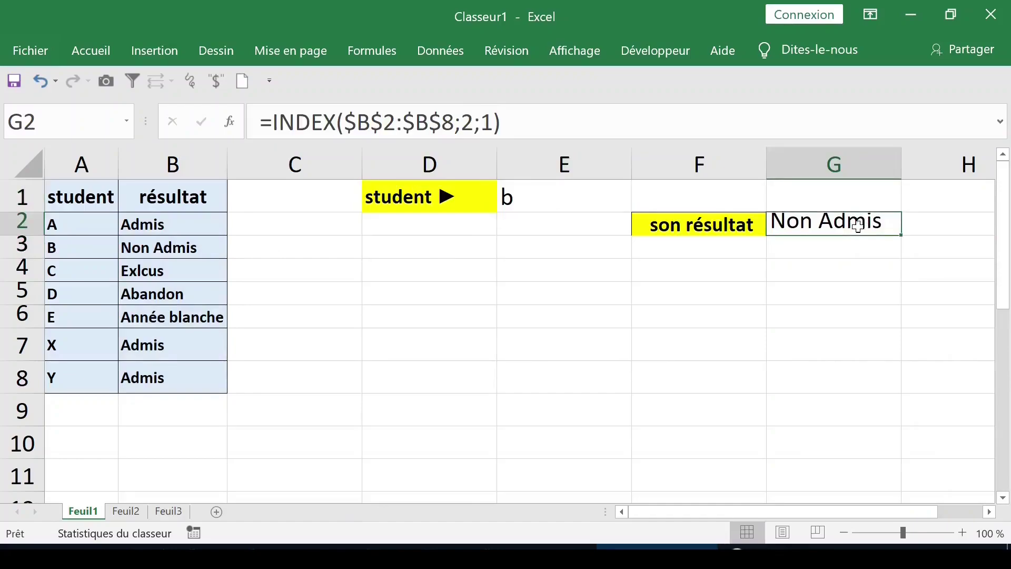
click(573, 205)
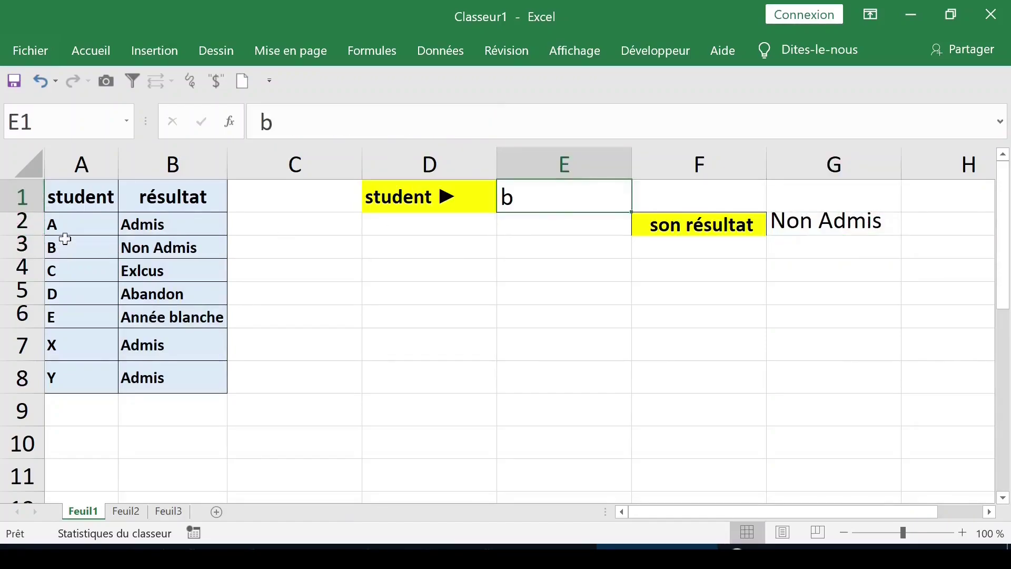
click(57, 224)
click(85, 195)
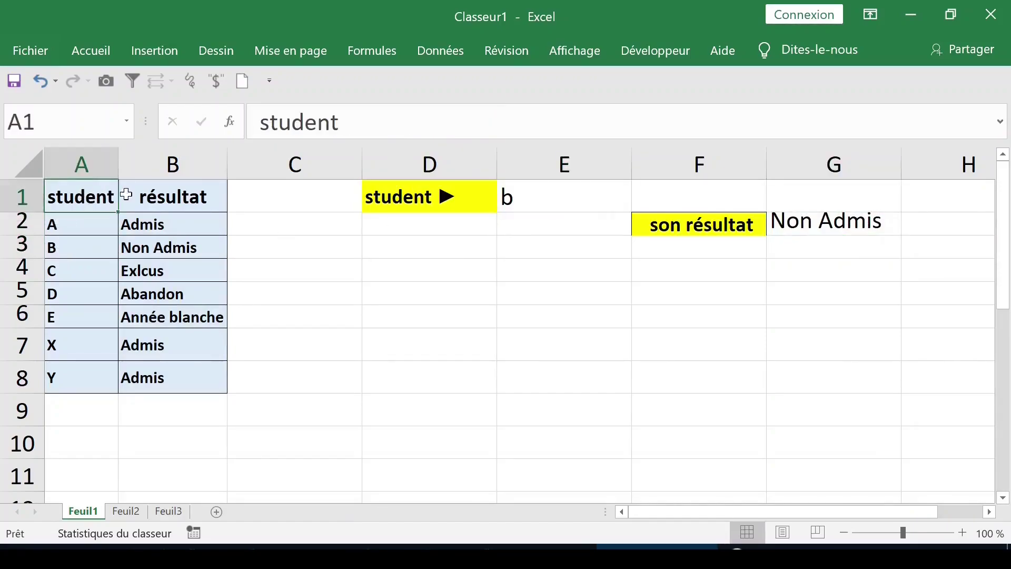
drag(126, 195, 169, 197)
click(91, 50)
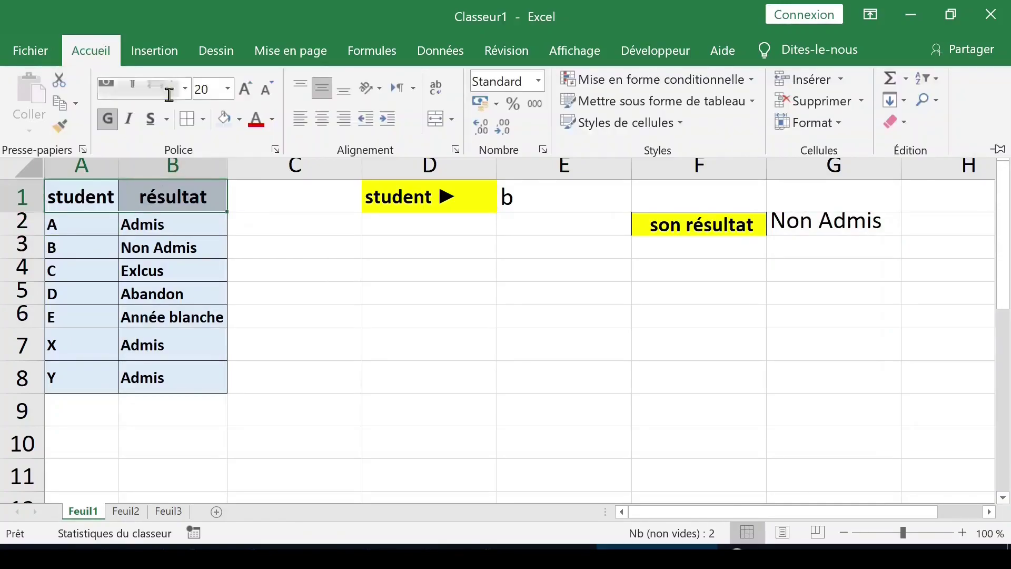
click(257, 121)
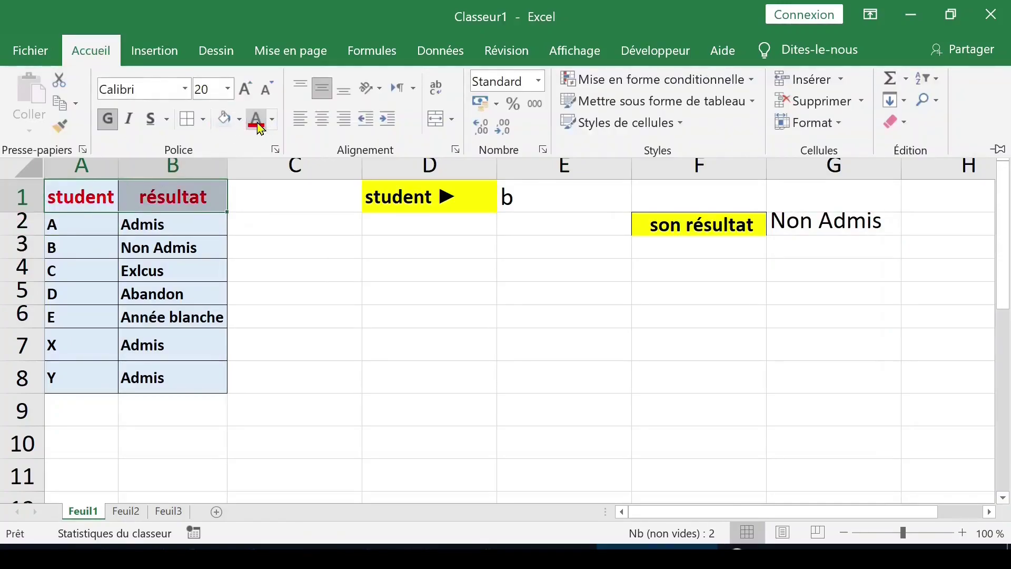
click(179, 231)
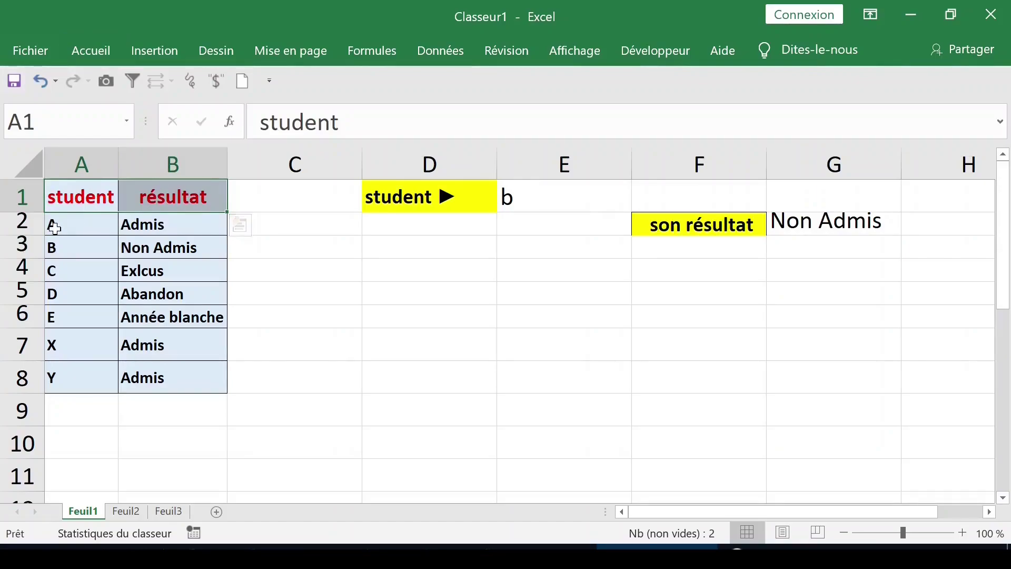
Step: Select the résultat values B2:B8, then enter student code c in E1
drag(54, 228, 177, 363)
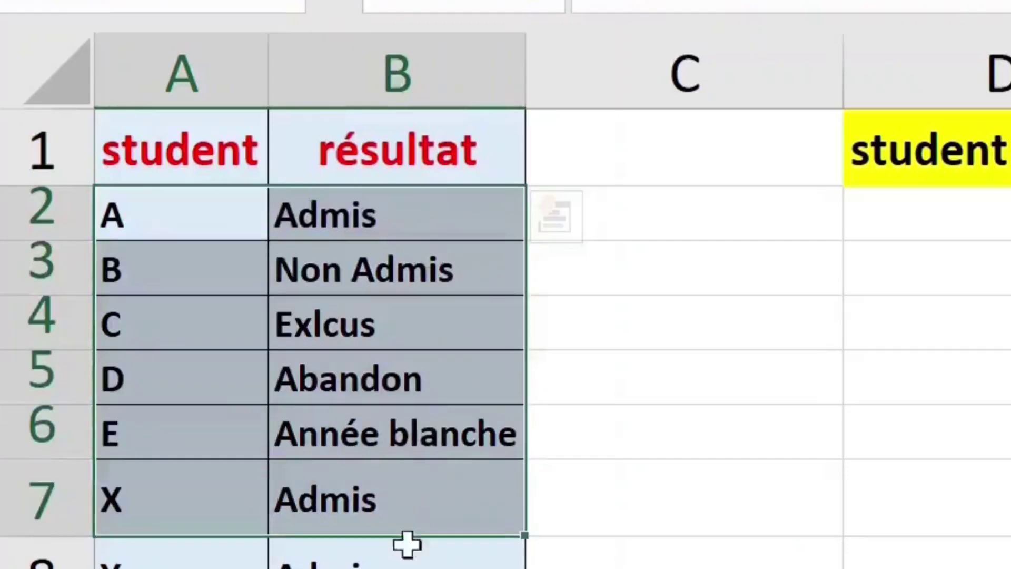
drag(407, 544, 407, 558)
click(386, 214)
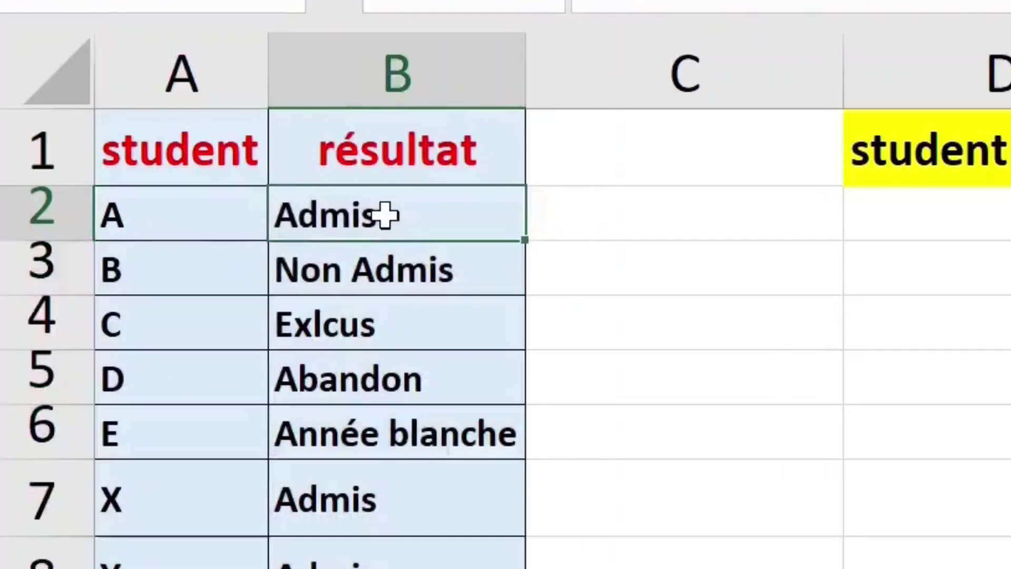
drag(386, 215, 401, 558)
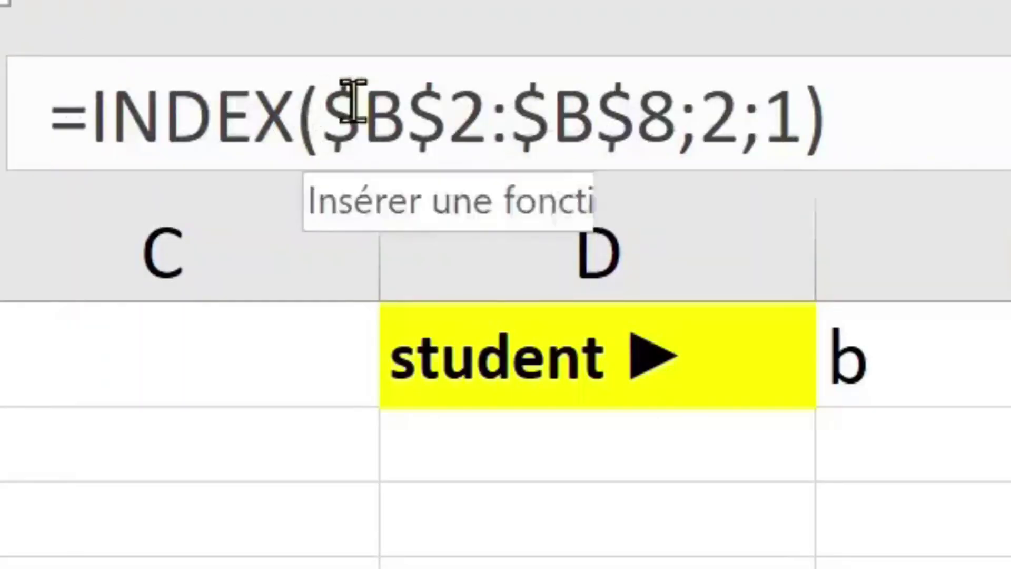
click(555, 293)
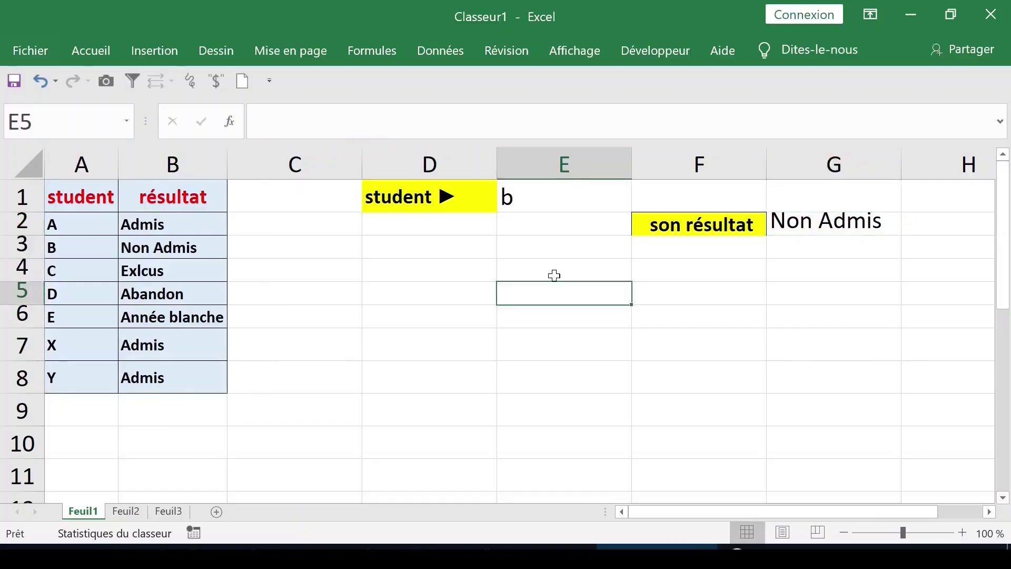
click(562, 191)
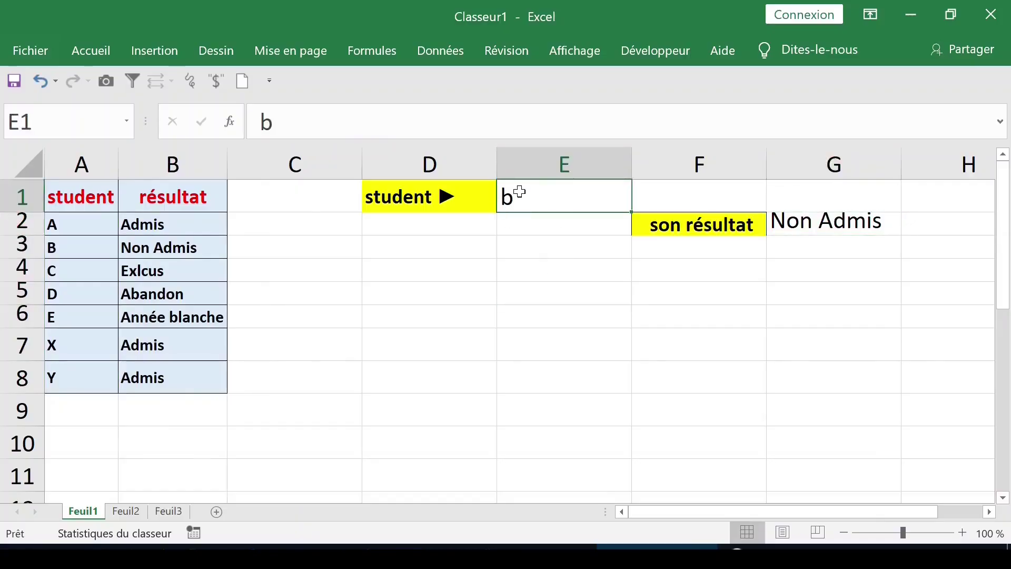
text(c)
click(526, 291)
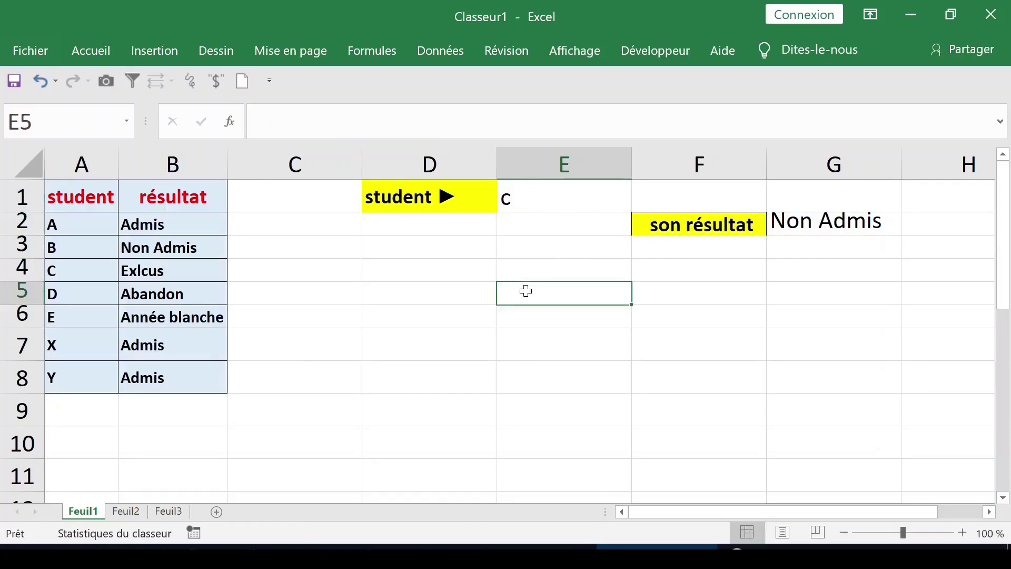
Step: Check G2's formula against the résultat values Admis, Non Admis and Exlcus
click(817, 221)
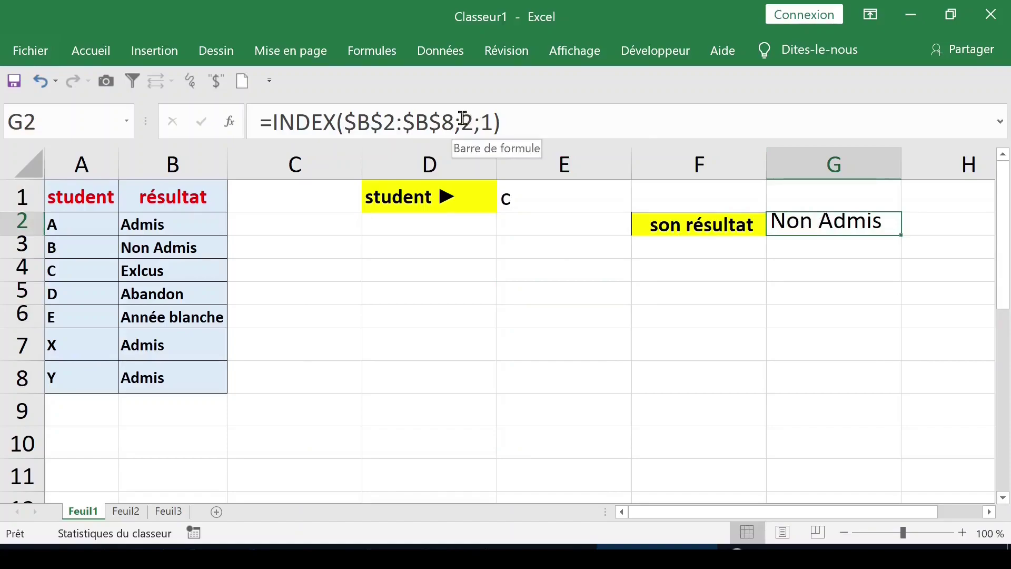
click(140, 221)
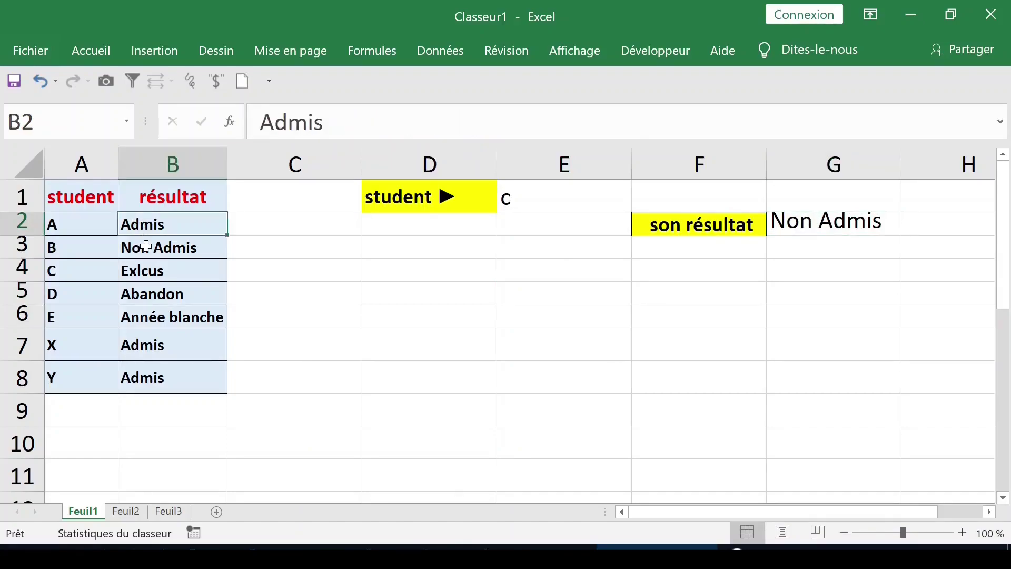
click(146, 246)
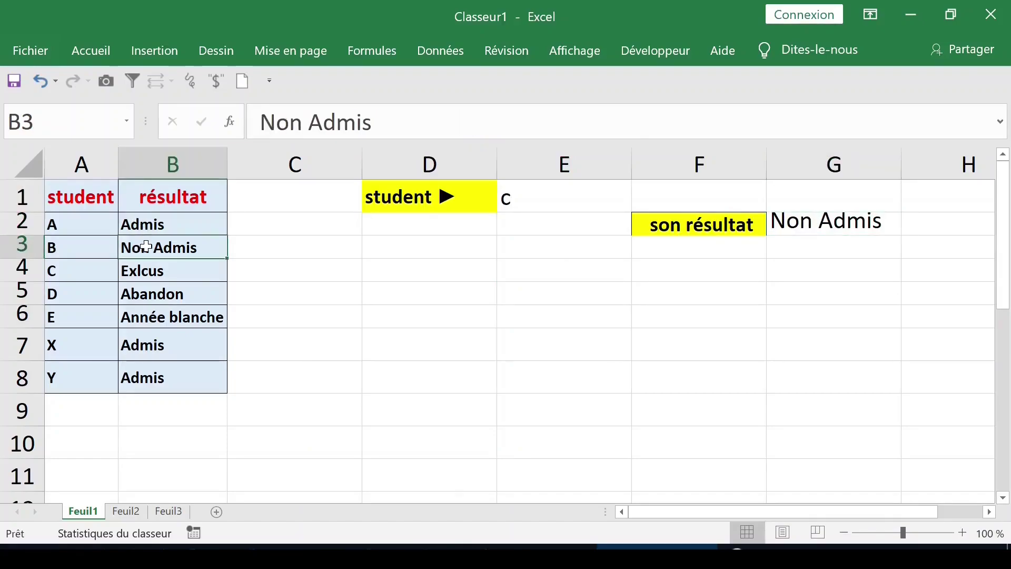
click(165, 271)
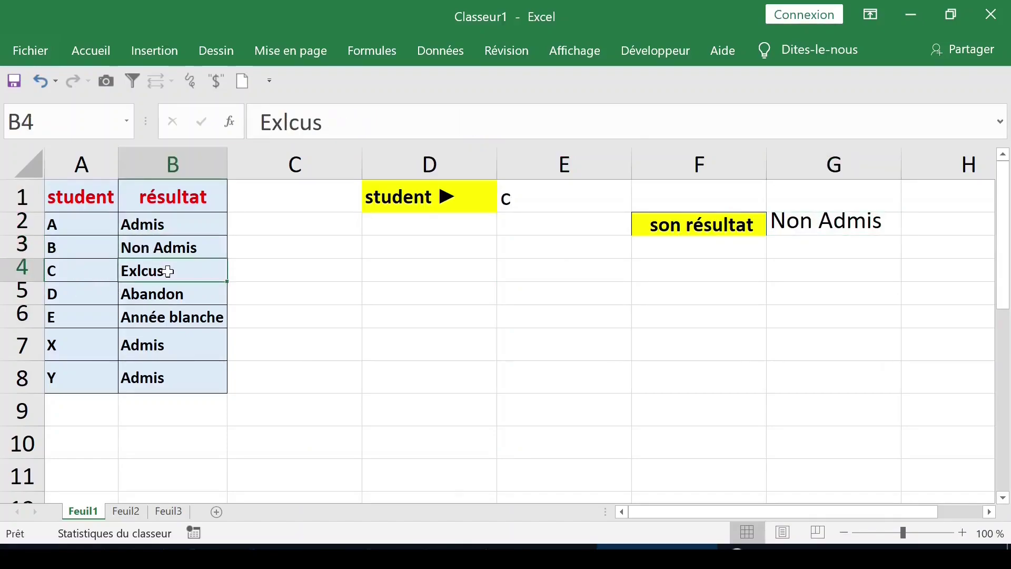
click(566, 200)
click(800, 223)
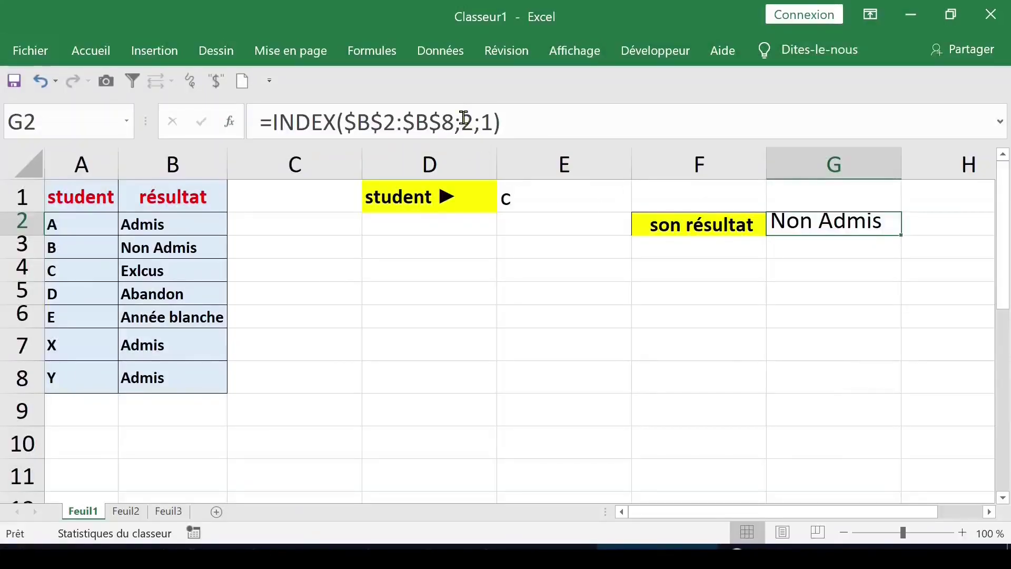
Step: Replace the fixed row number 2 in G2's formula with an EQUIV function
click(464, 117)
double_click(464, 119)
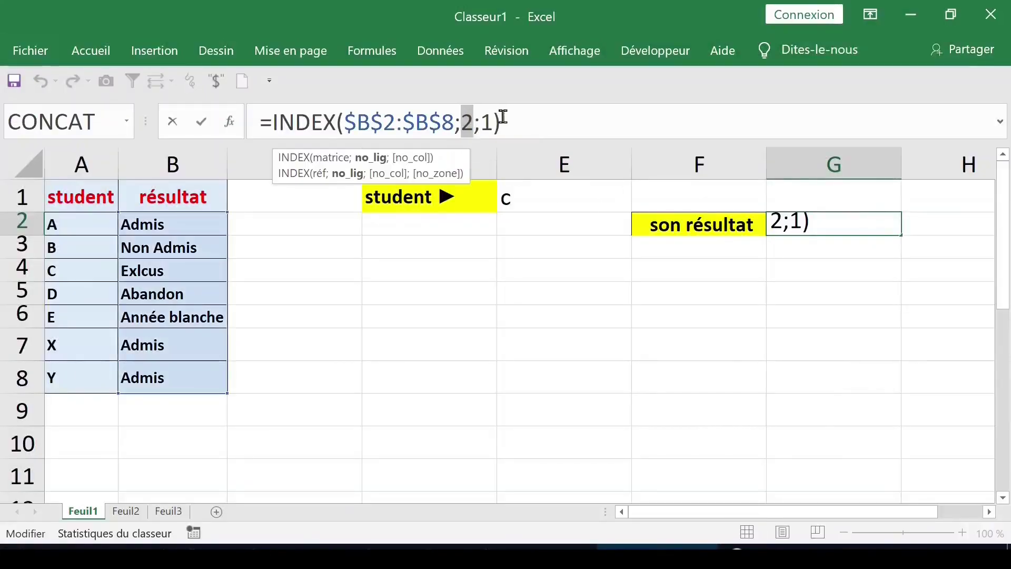
key(BackSpace)
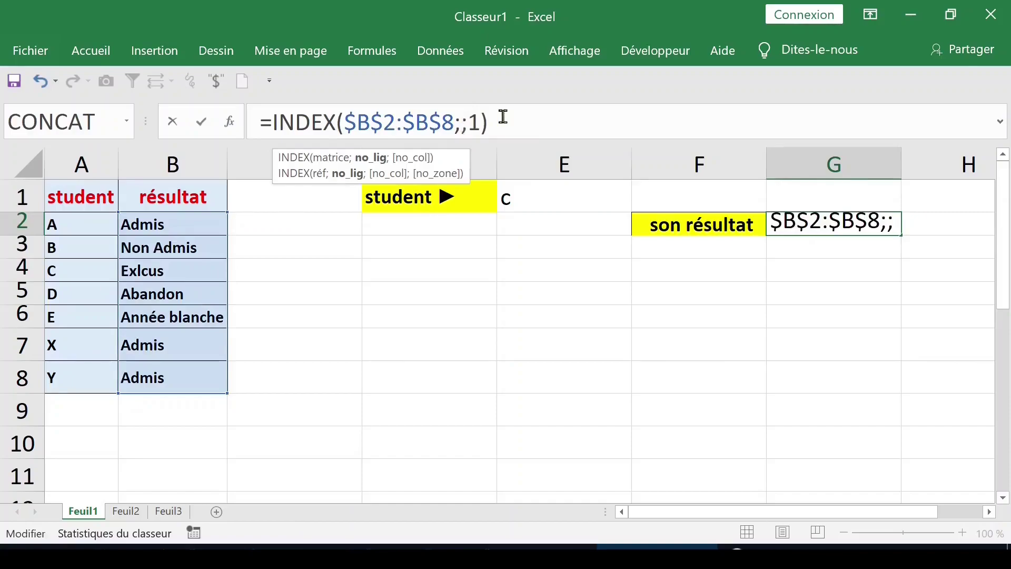
text(equiv)
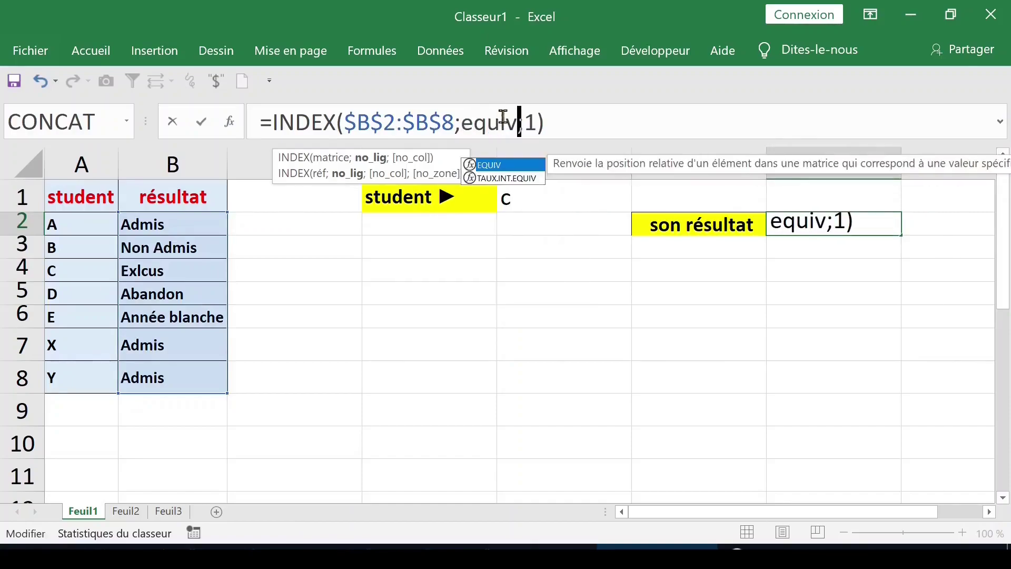
key(Tab)
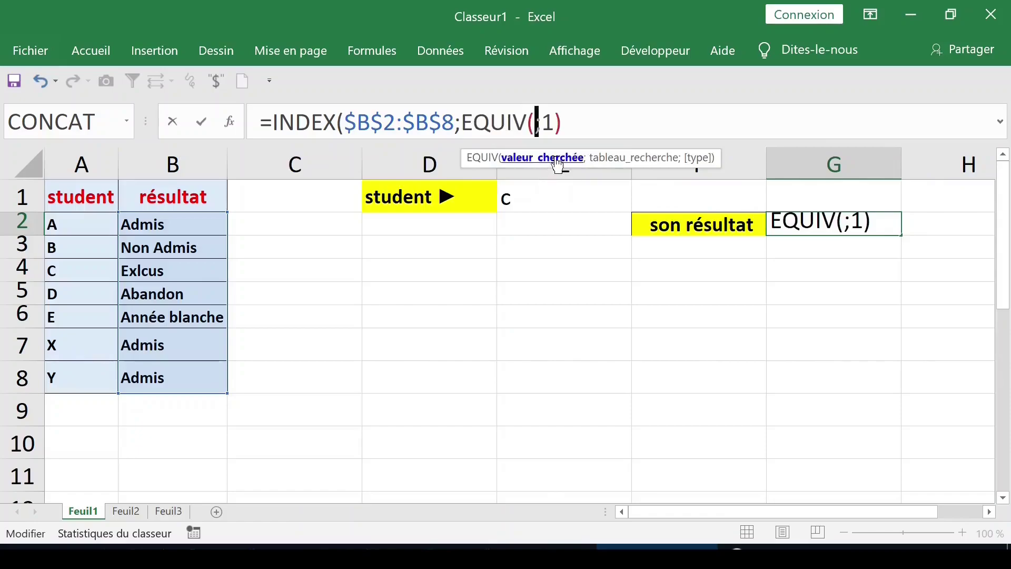
Step: Make EQUIV look up E1 within the absolute range $A$2:$A$8
click(542, 192)
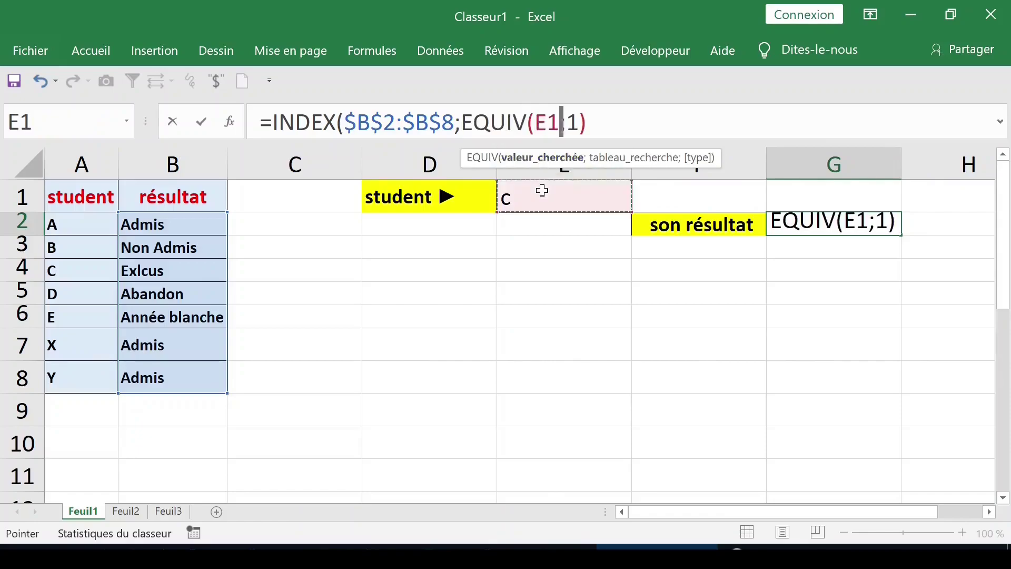
text(;)
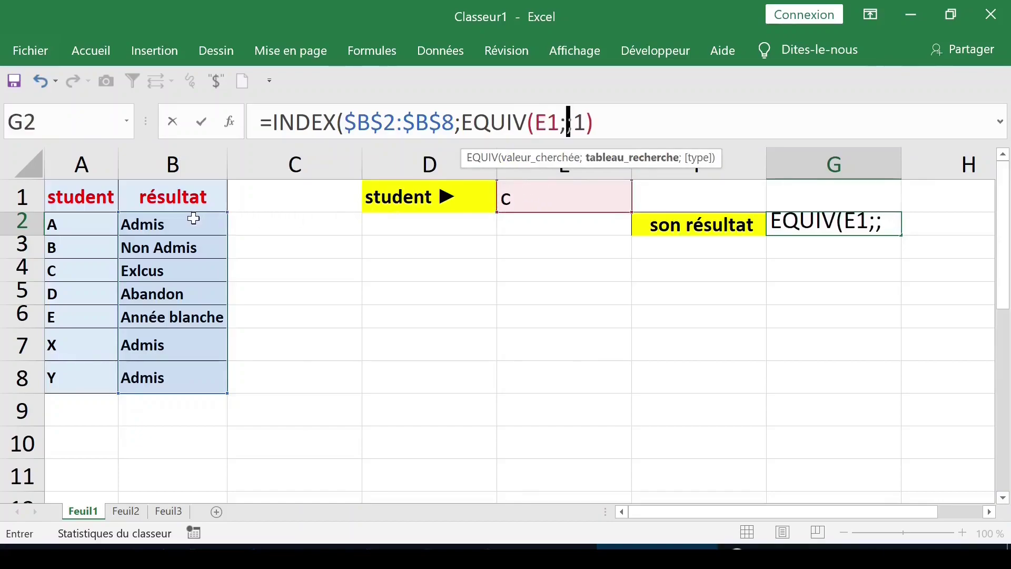
click(70, 225)
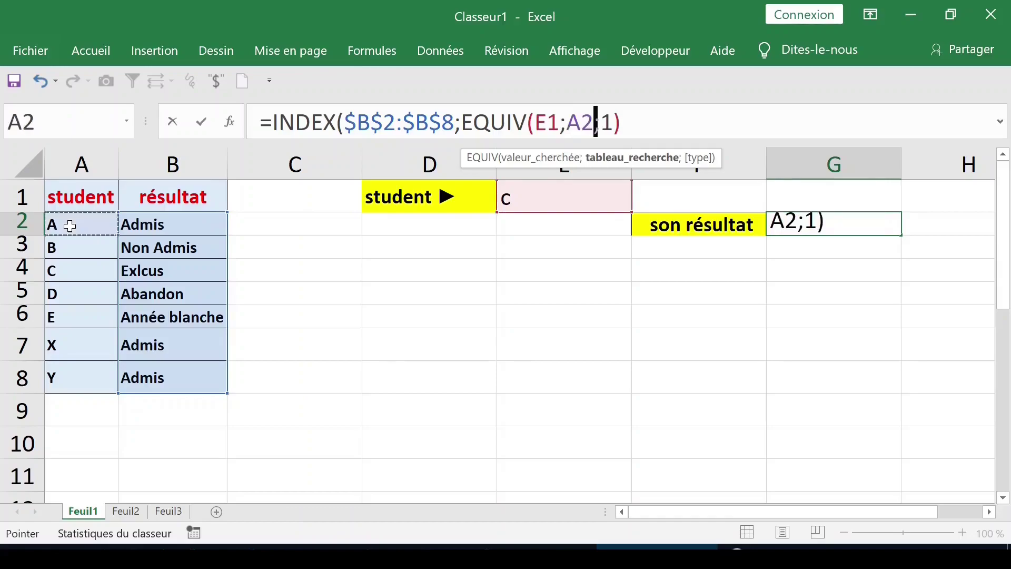
drag(70, 225, 69, 378)
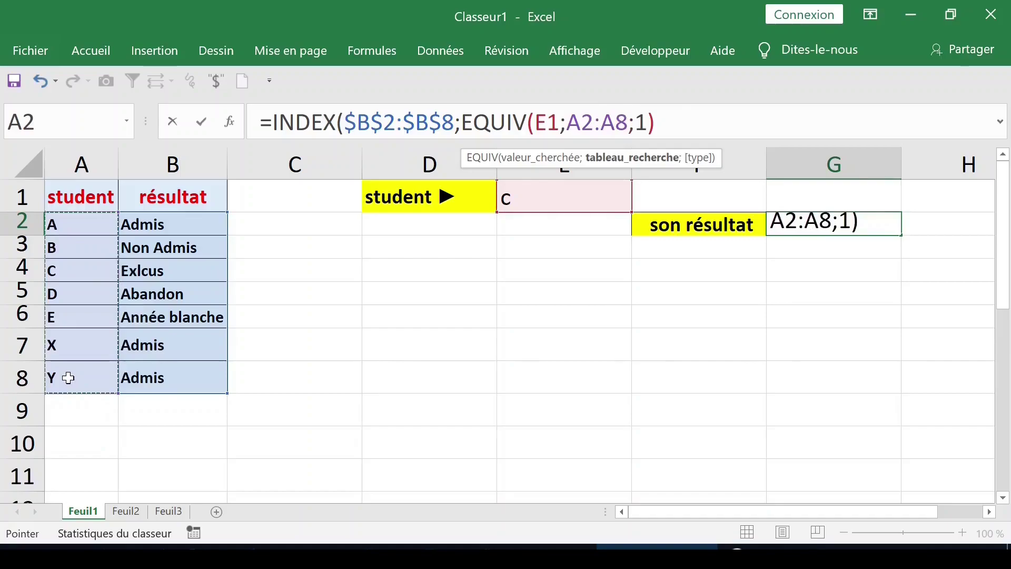
key(F4)
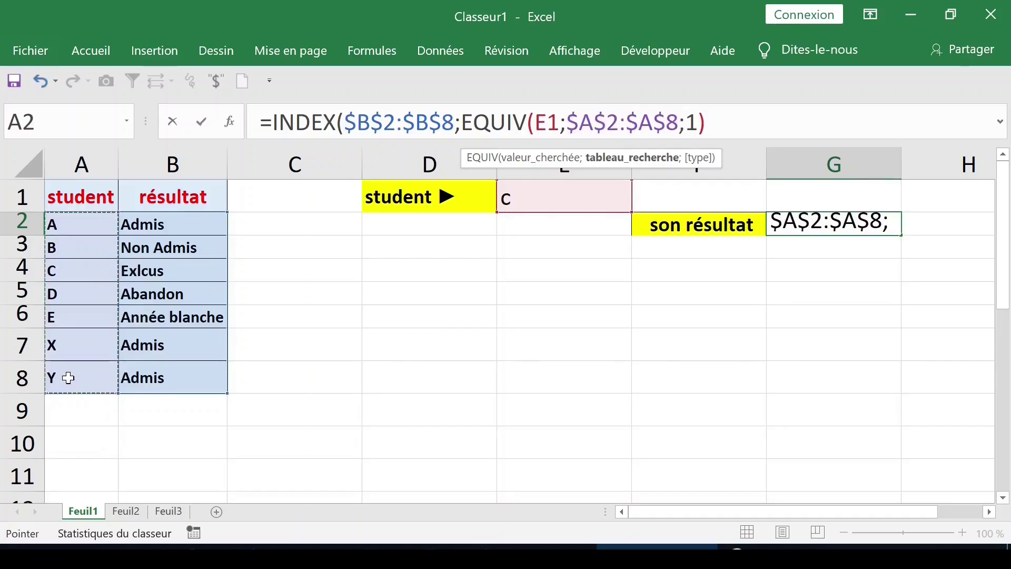
text(;)
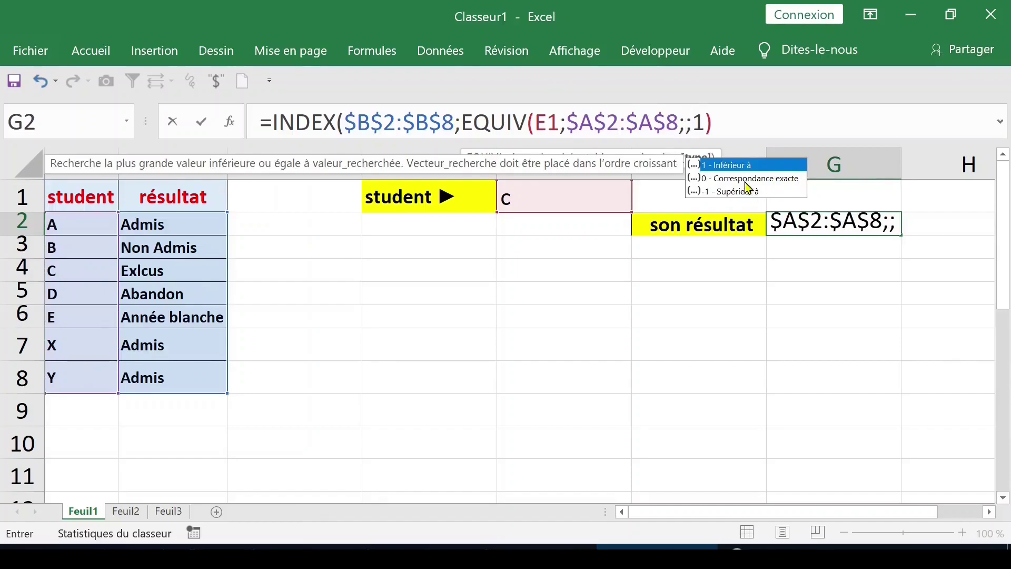
Step: Close EQUIV with match type 0 and review INDEX's range, row and column arguments
text(0)
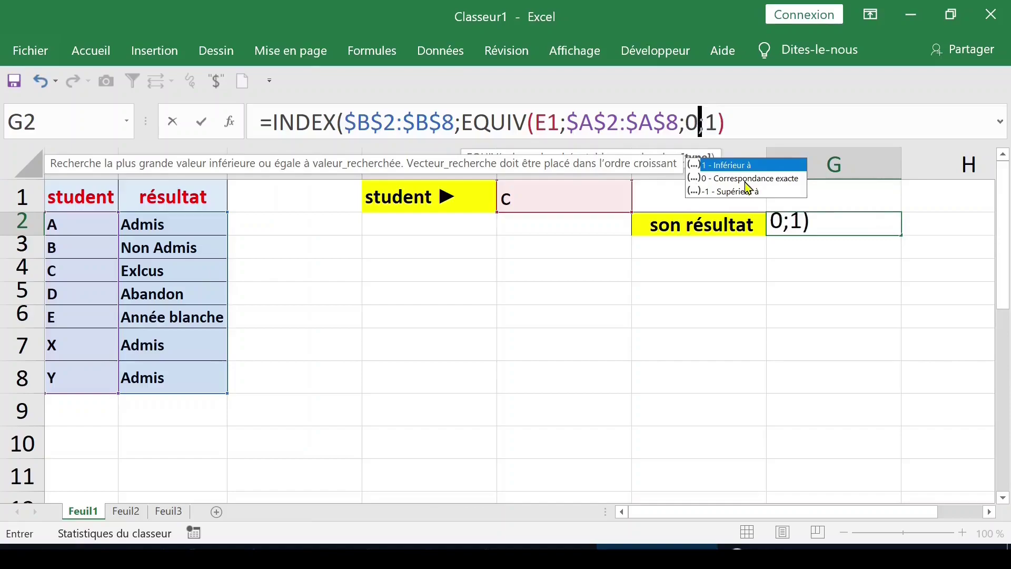
text())
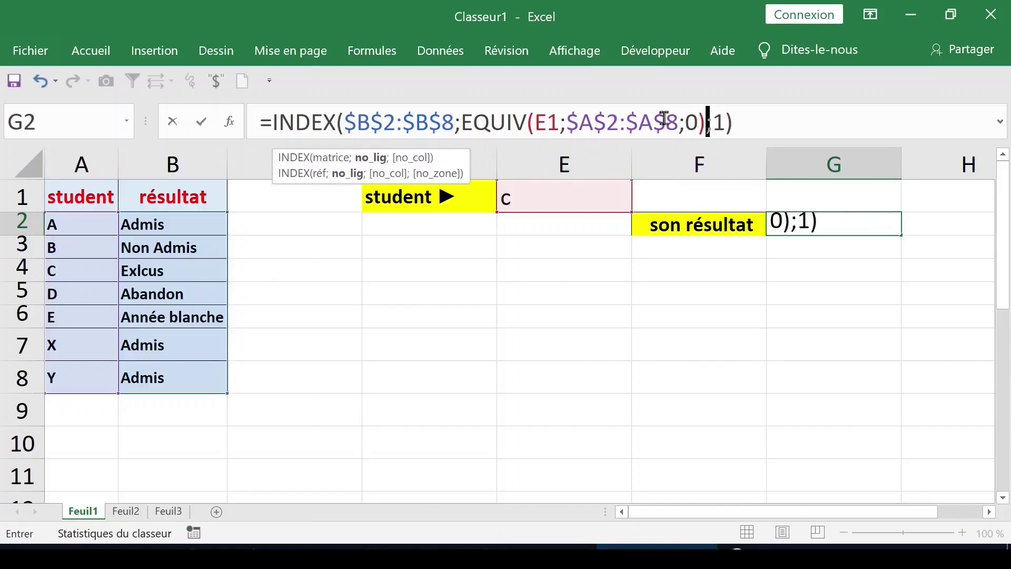
click(368, 167)
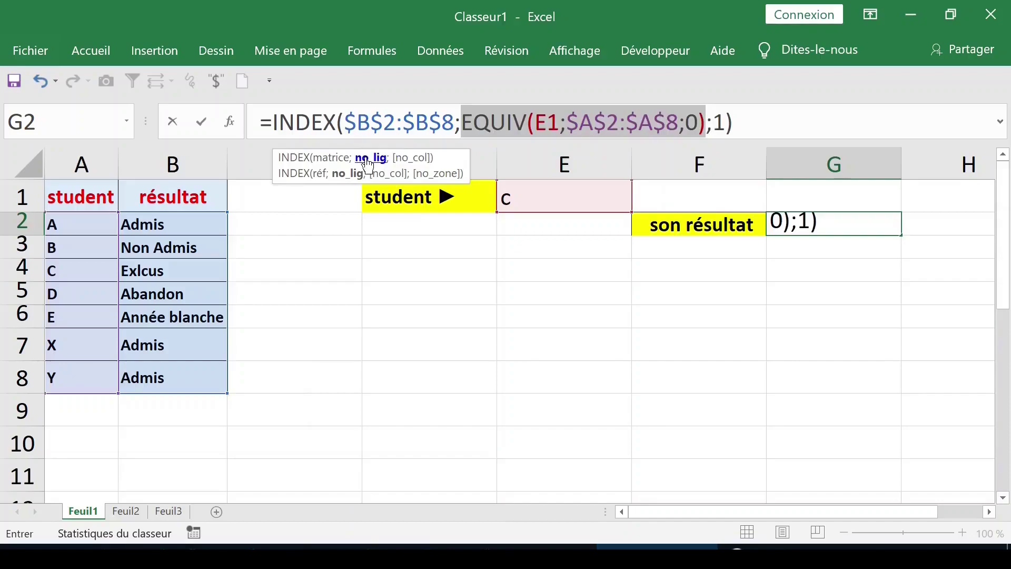
click(418, 165)
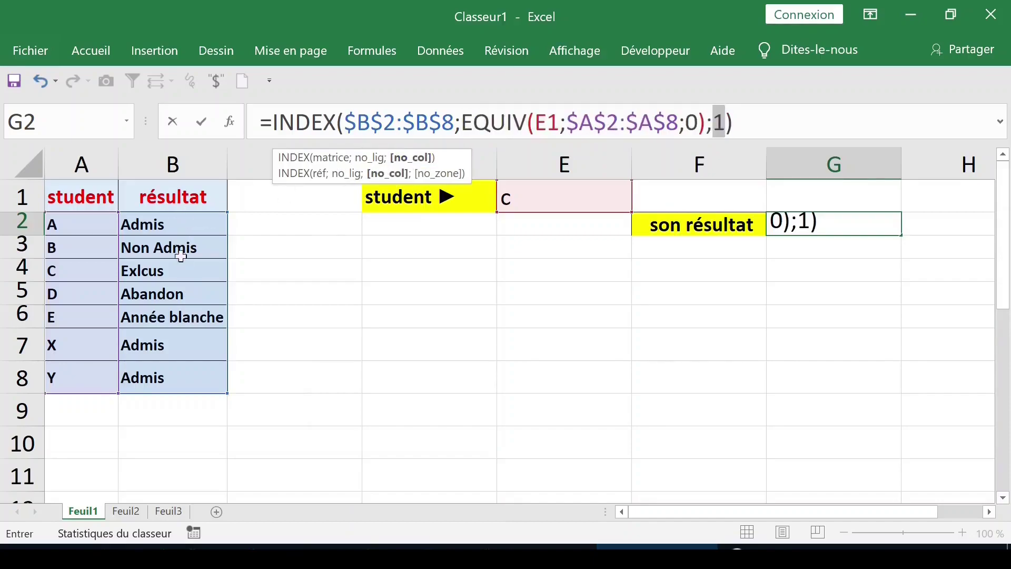
click(336, 166)
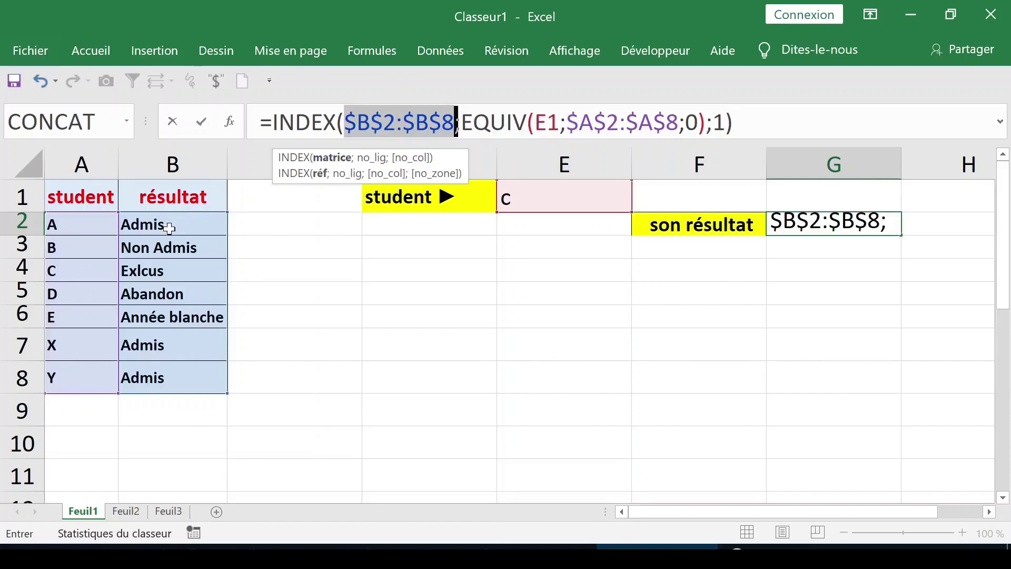
Step: Briefly swap the EQUIV part for 3, restore it, and commit the formula returning Exlcus
click(364, 158)
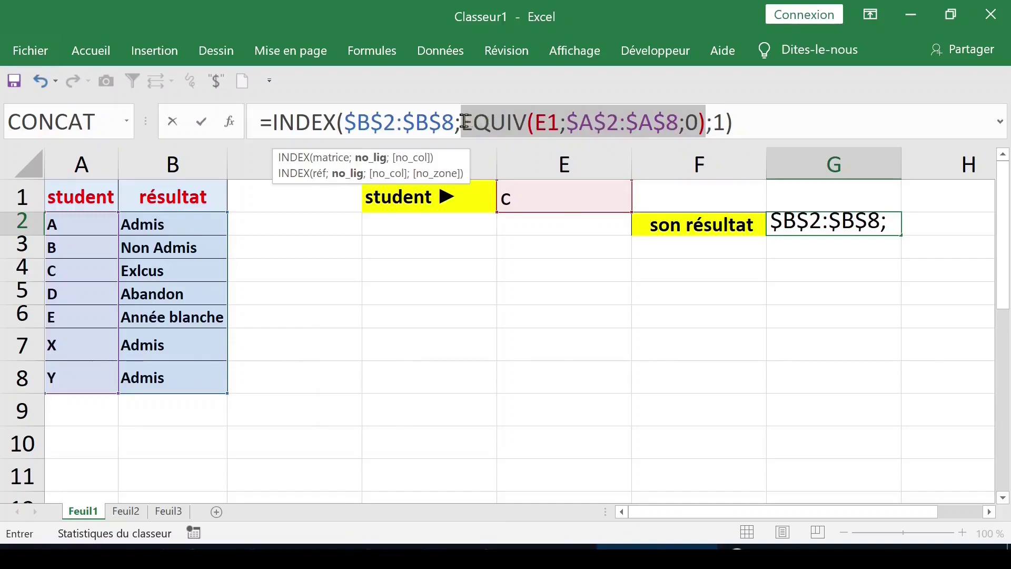
text(3)
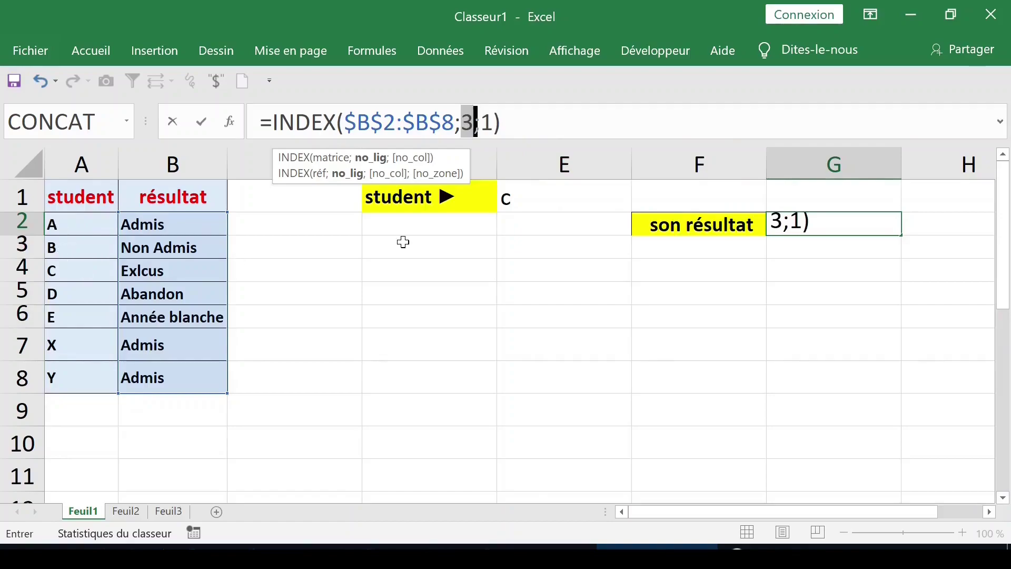
text(EQUIV(E1;$A$2:$A$8;0))
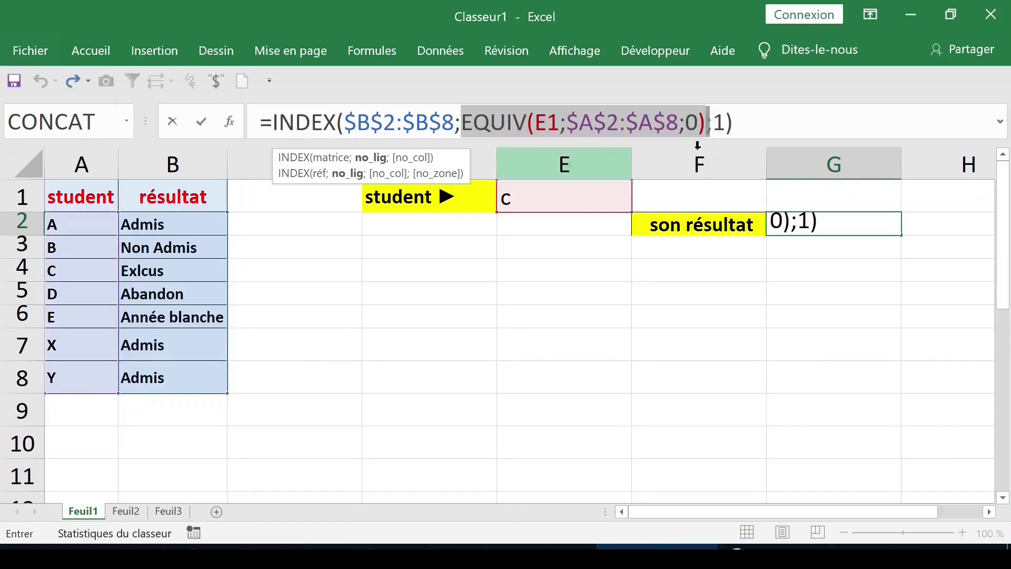
click(772, 122)
key(Return)
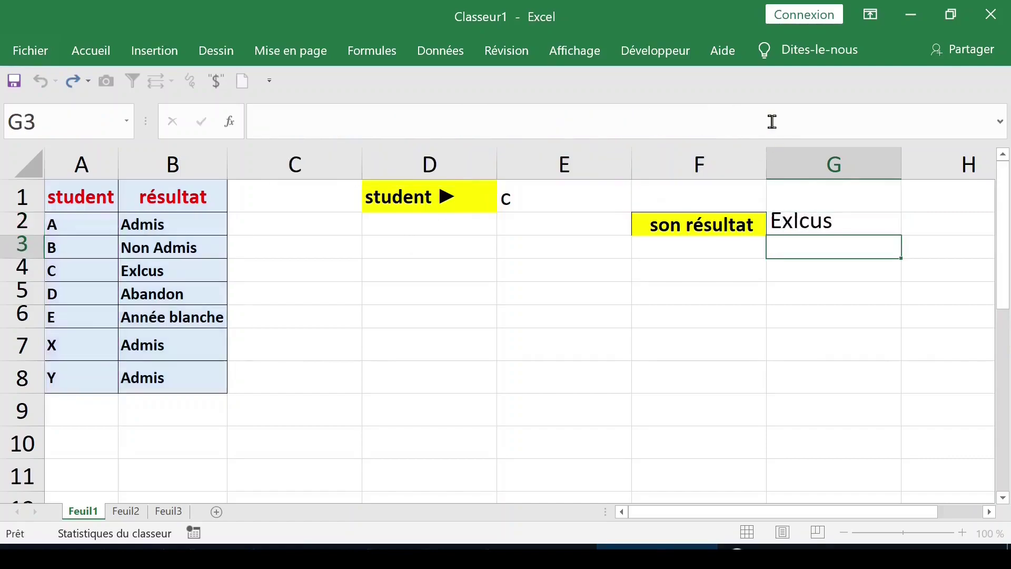
Step: Enter student code y in E1 so the G2 lookup returns Admis
click(564, 203)
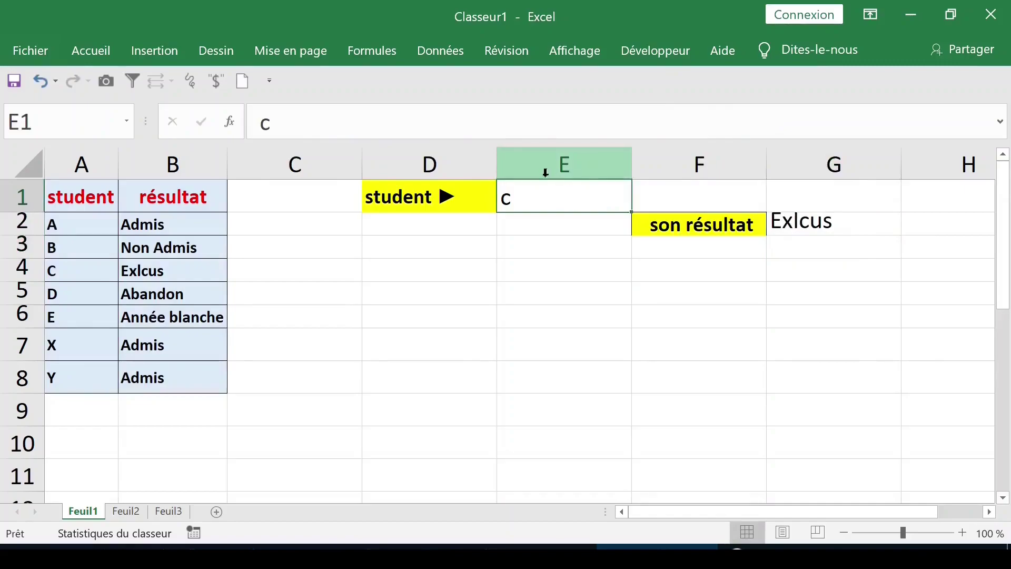
text(y)
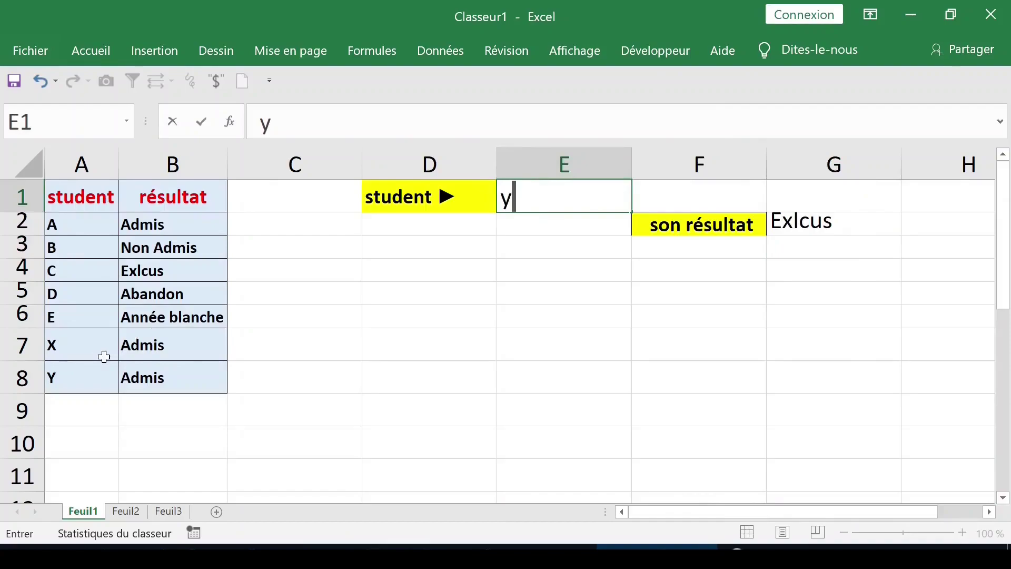
key(Return)
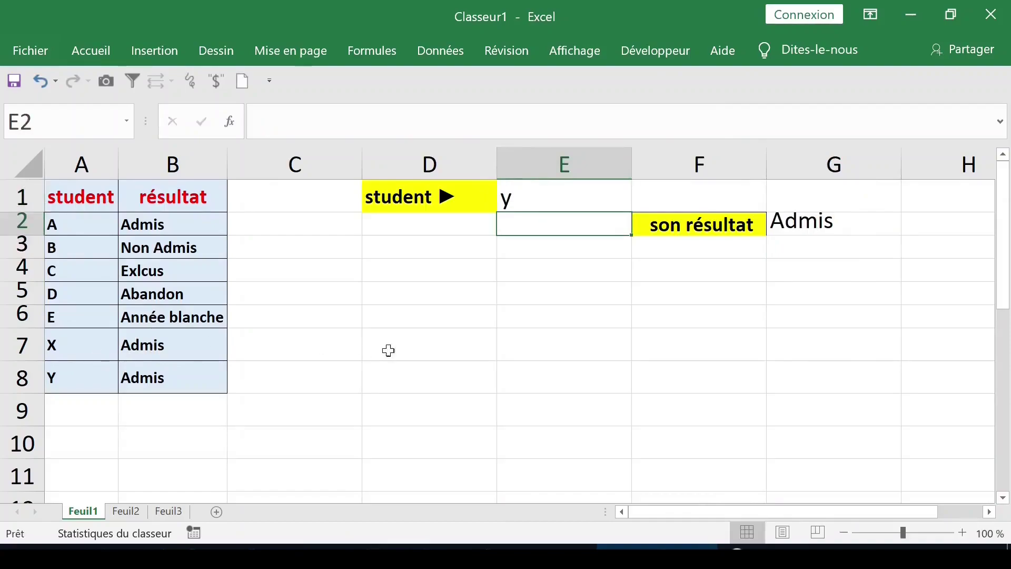
Step: Change E1 to code e so G2 returns Année blanche, and select G2 to inspect its formula
click(536, 193)
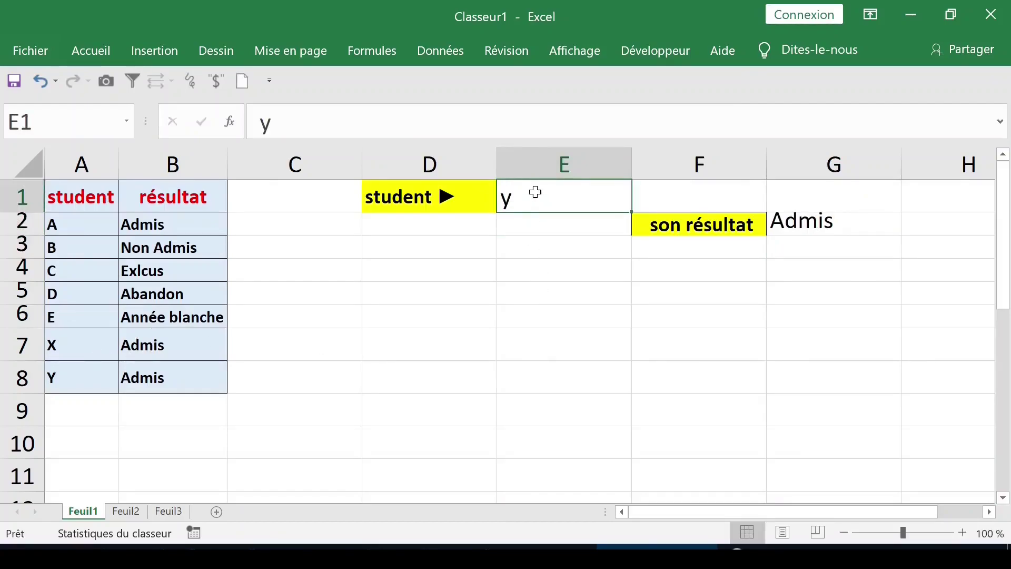
text(e)
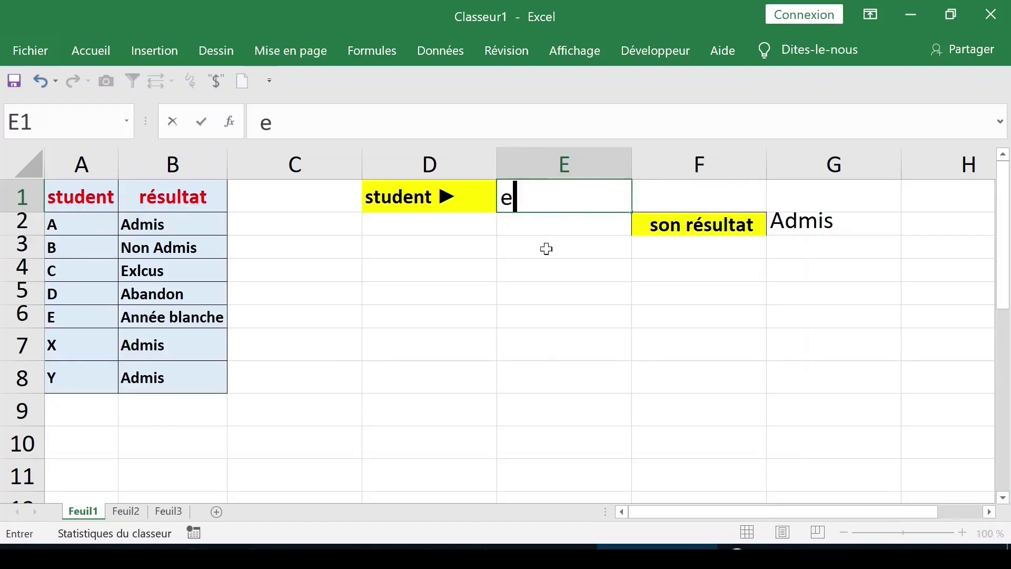
click(543, 300)
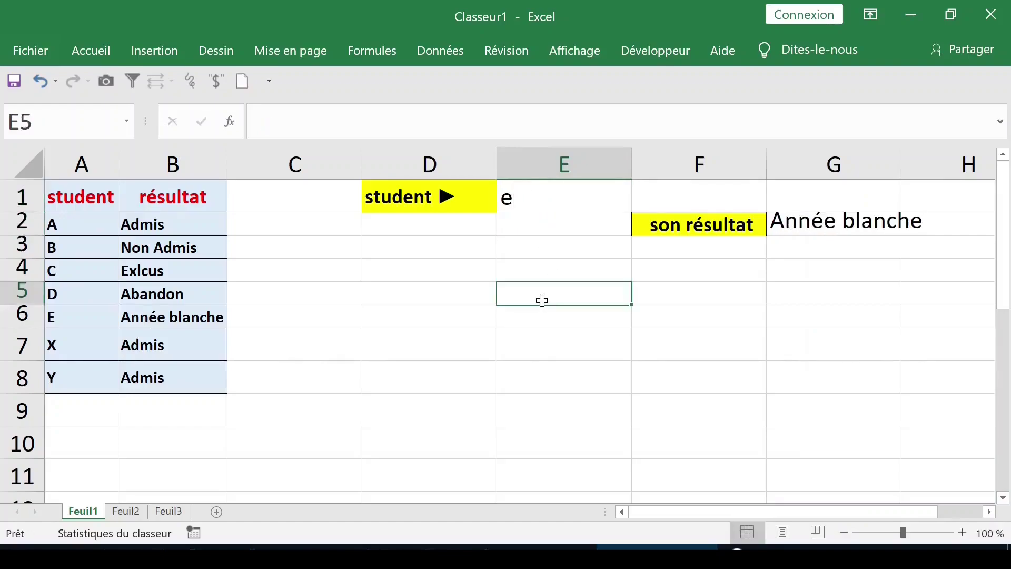
click(859, 222)
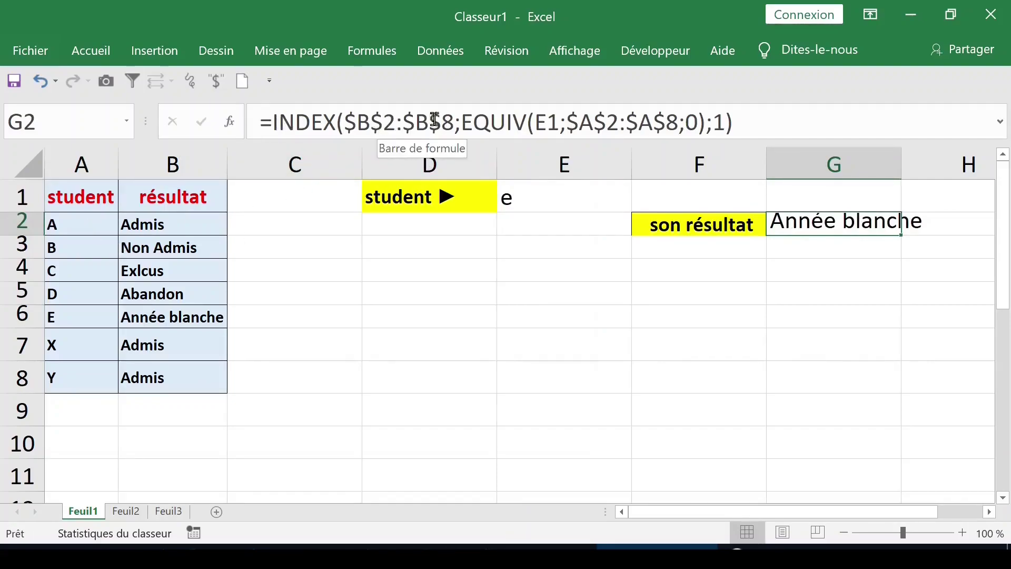
click(454, 119)
drag(454, 119, 346, 121)
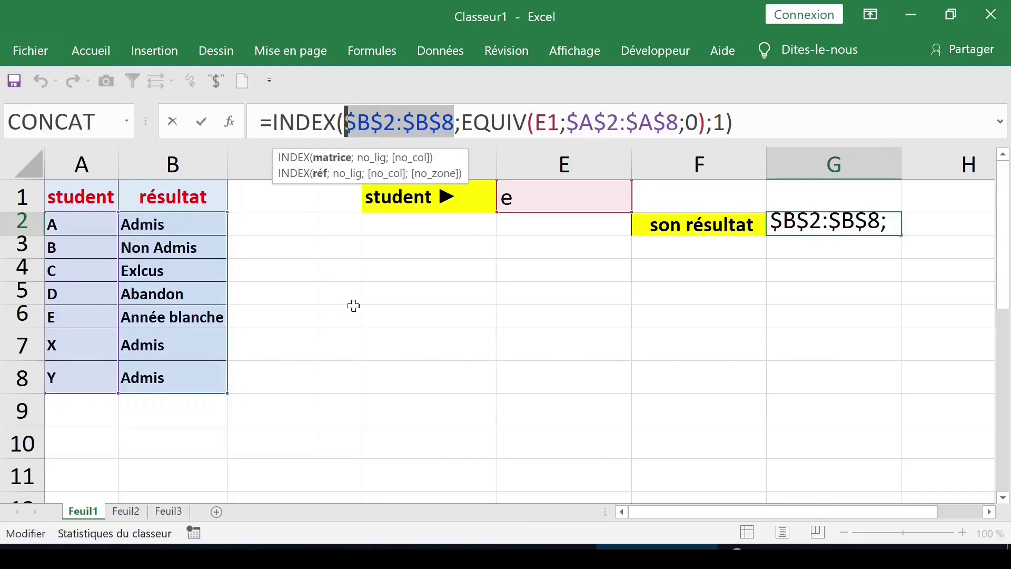
key(Return)
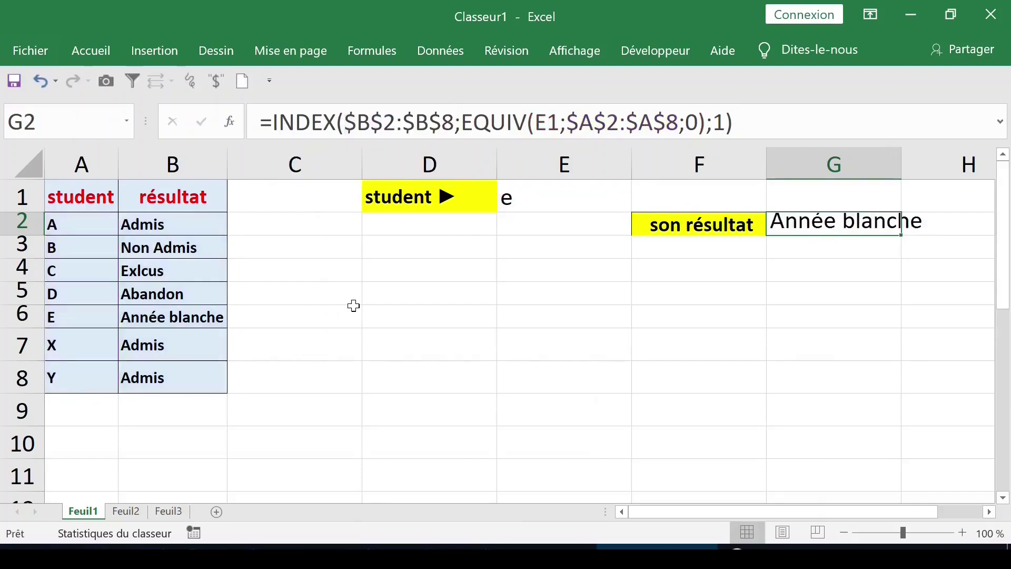